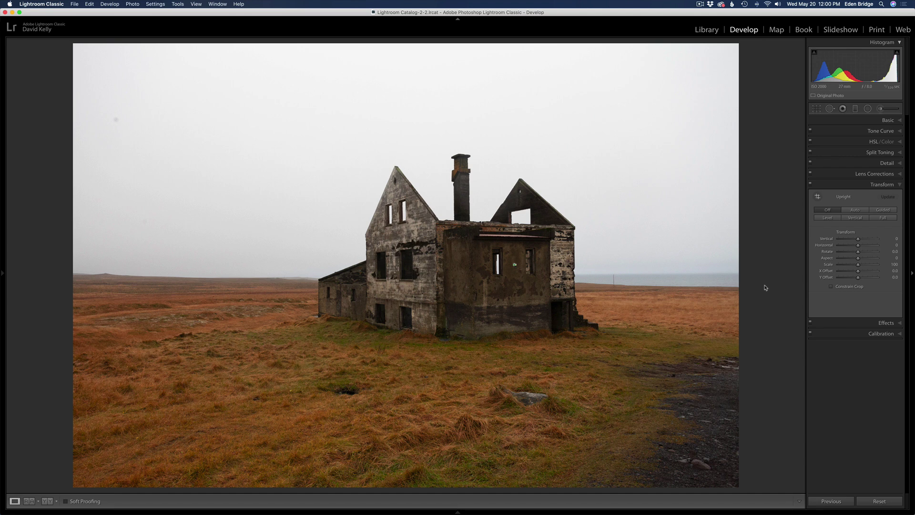
Apply Auto tone to the house photo, and set Shadows to +40, Whites to -3 and Blacks to -19
{"action": "left_click", "coordinate": [888, 120]}
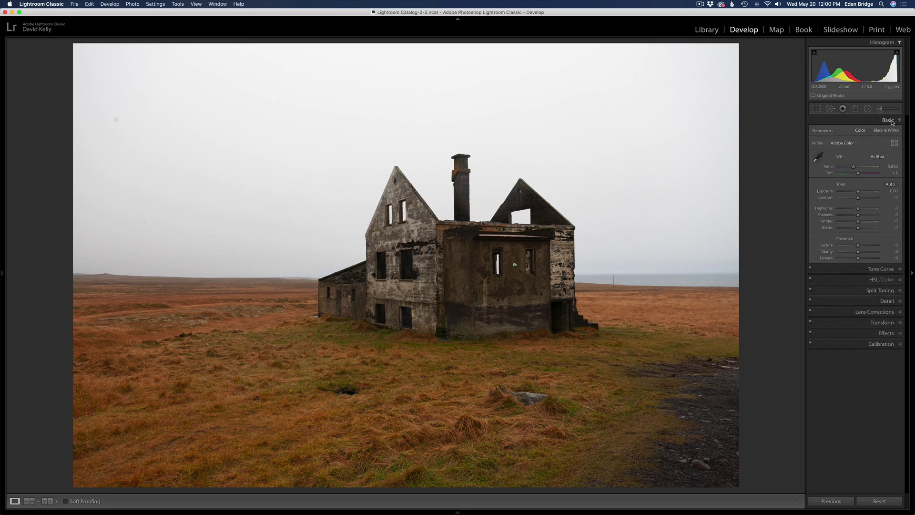
{"action": "left_click", "coordinate": [890, 184]}
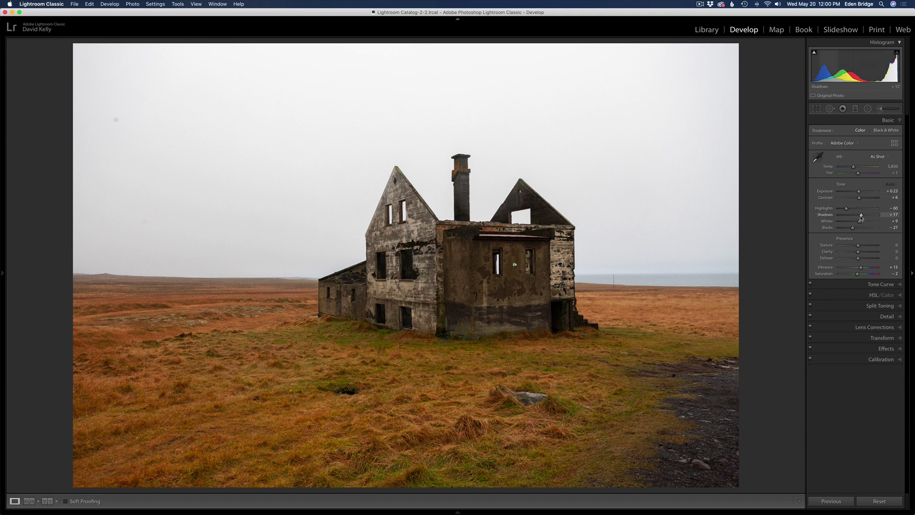
{"action": "left_click_drag", "start_coordinate": [861, 216], "coordinate": [858, 222]}
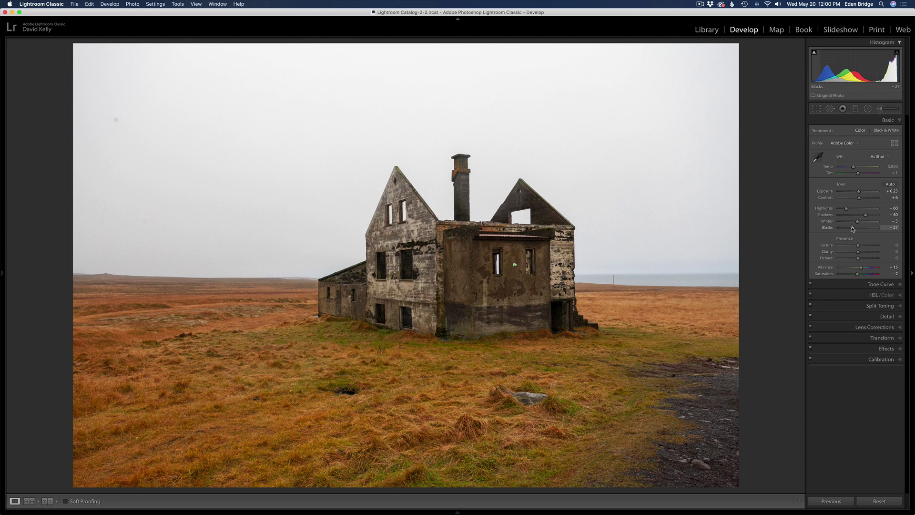
{"action": "left_click_drag", "start_coordinate": [852, 228], "coordinate": [854, 229]}
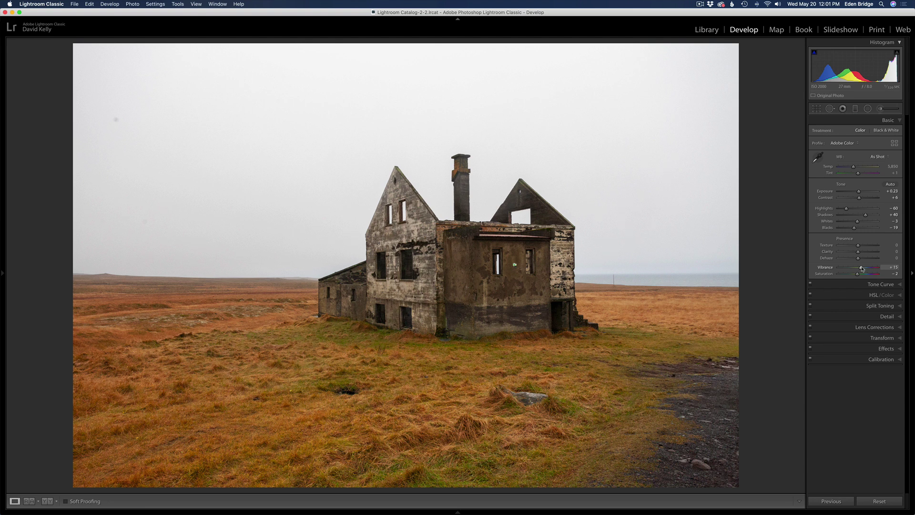
{"action": "left_click_drag", "start_coordinate": [861, 268], "coordinate": [861, 268]}
Set the sharpening Amount to 0 and check the photo's lens correction profile settings
{"action": "left_click", "coordinate": [883, 317]}
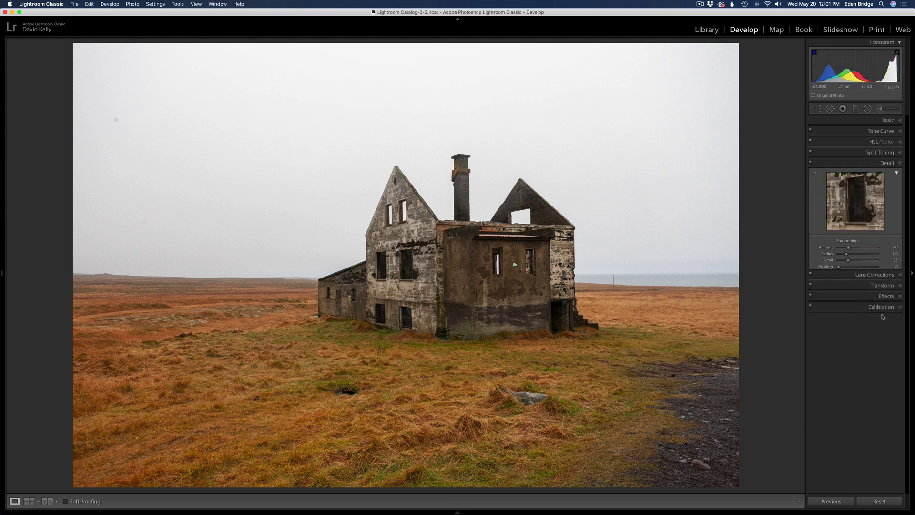
{"action": "left_click_drag", "start_coordinate": [849, 247], "coordinate": [810, 247]}
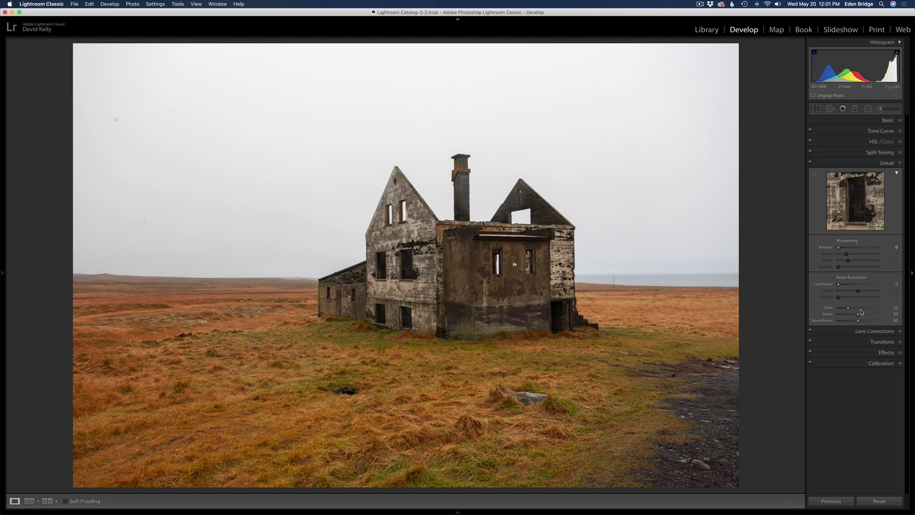
{"action": "left_click", "coordinate": [874, 331]}
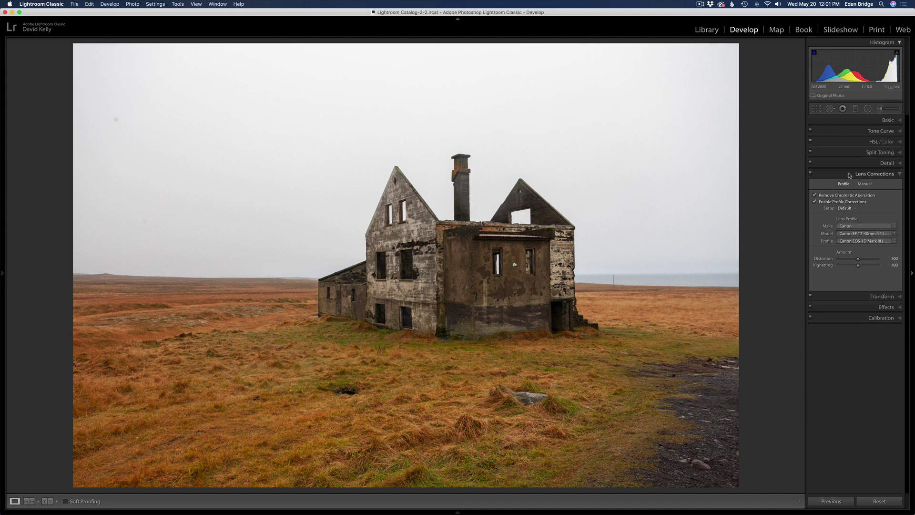
{"action": "left_click", "coordinate": [850, 174]}
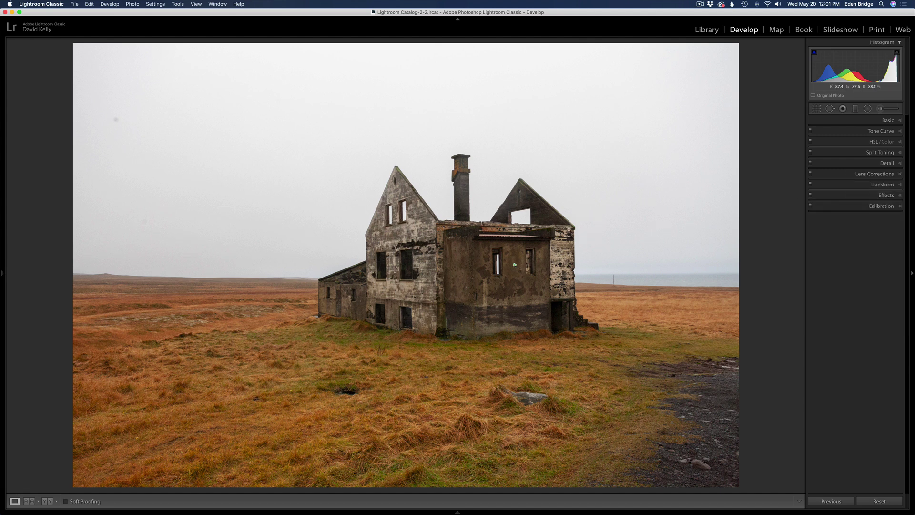
Send the photo to Adobe Photoshop 2020 for editing
{"action": "right_click", "coordinate": [557, 223]}
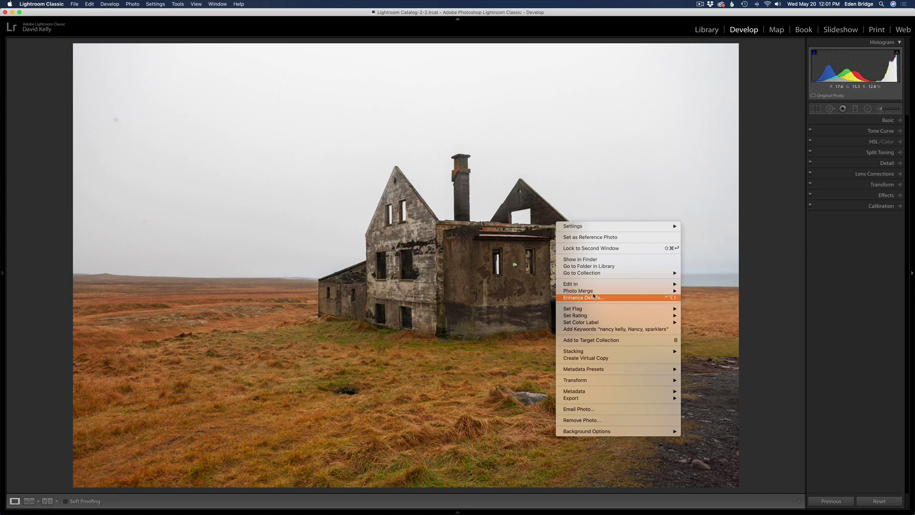
{"action": "mouse_move", "coordinate": [572, 284]}
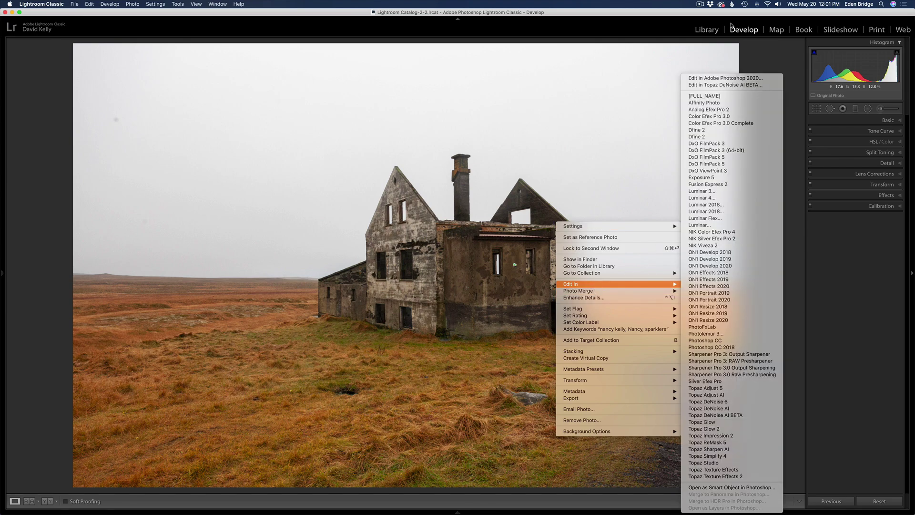
{"action": "left_click", "coordinate": [736, 77]}
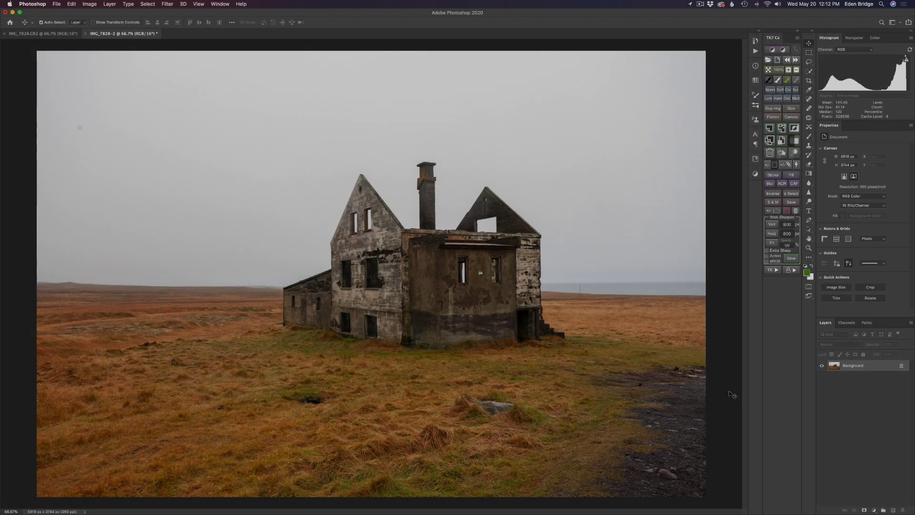
Duplicate the Background layer and open the copy in the Topaz DeNoise AI filter
{"action": "key", "text": "super+j"}
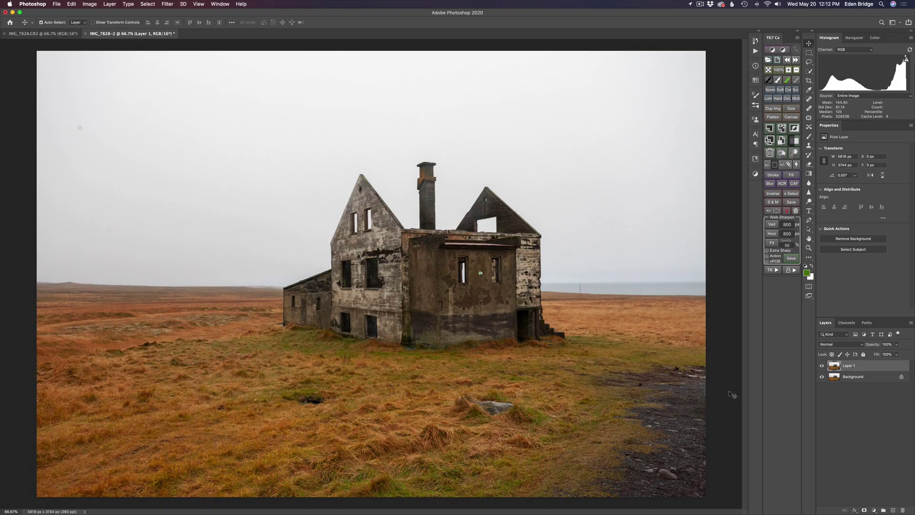
{"action": "left_click", "coordinate": [168, 5]}
{"action": "mouse_move", "coordinate": [208, 207]}
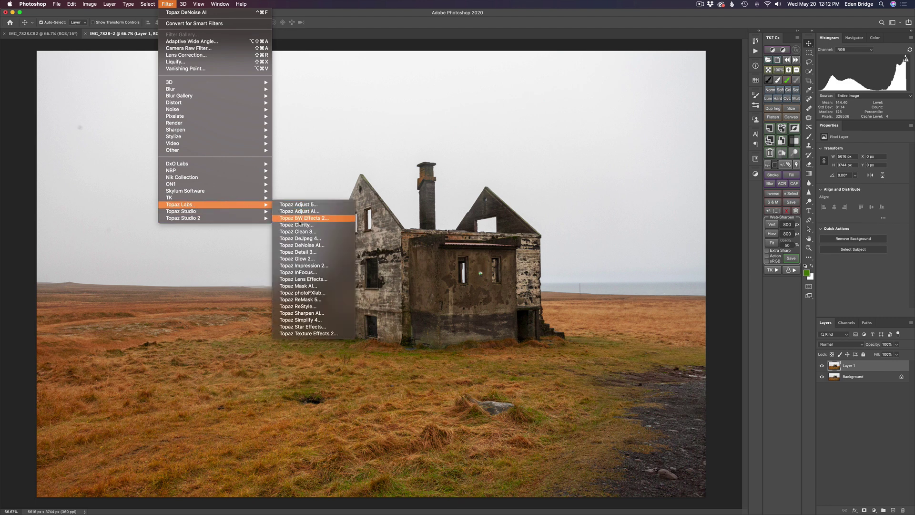
{"action": "left_click", "coordinate": [307, 245]}
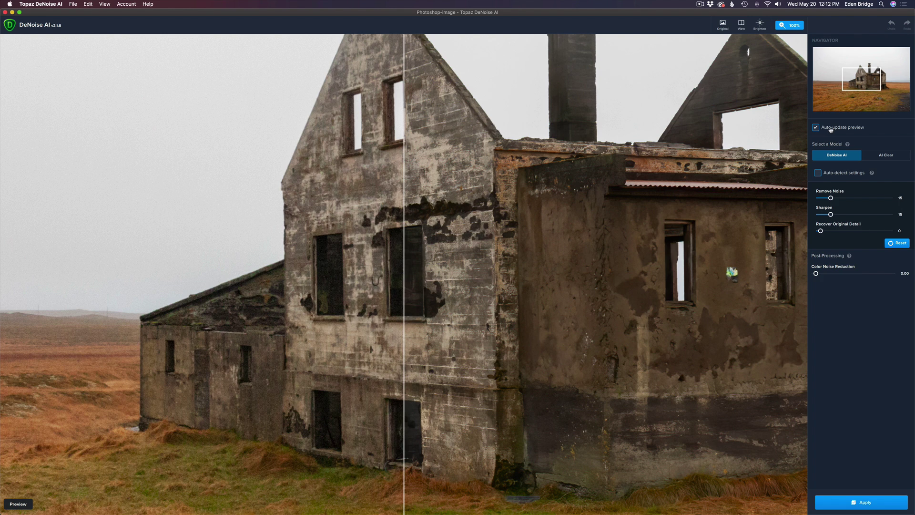
With automatic preview updates off, set Remove Noise and Sharpen to 0 and inspect the noise in the dark windows at 200% zoom
{"action": "left_click", "coordinate": [815, 128]}
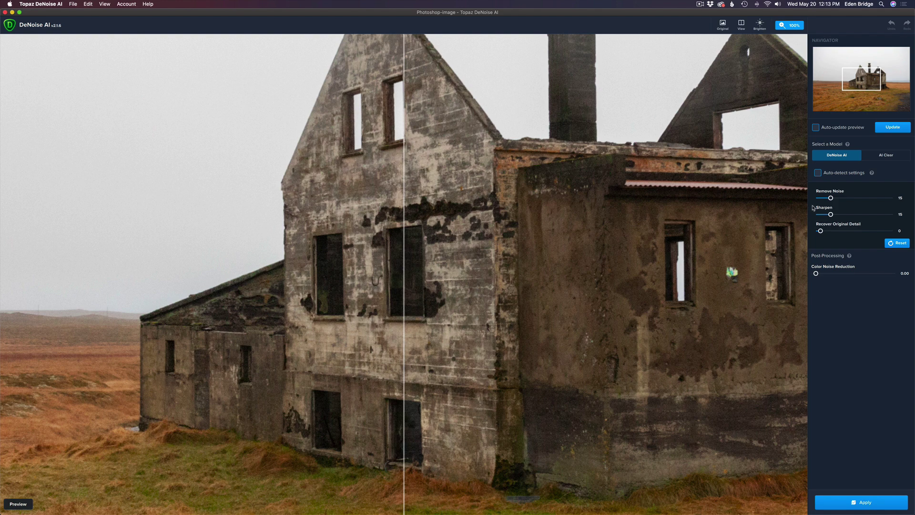
{"action": "left_click_drag", "start_coordinate": [832, 199], "coordinate": [794, 214]}
{"action": "left_click", "coordinate": [797, 28]}
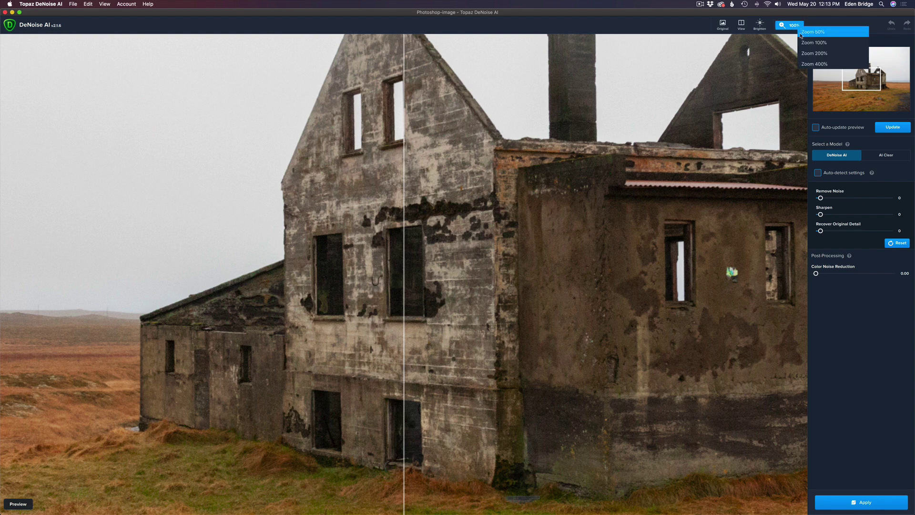
{"action": "left_click", "coordinate": [815, 53]}
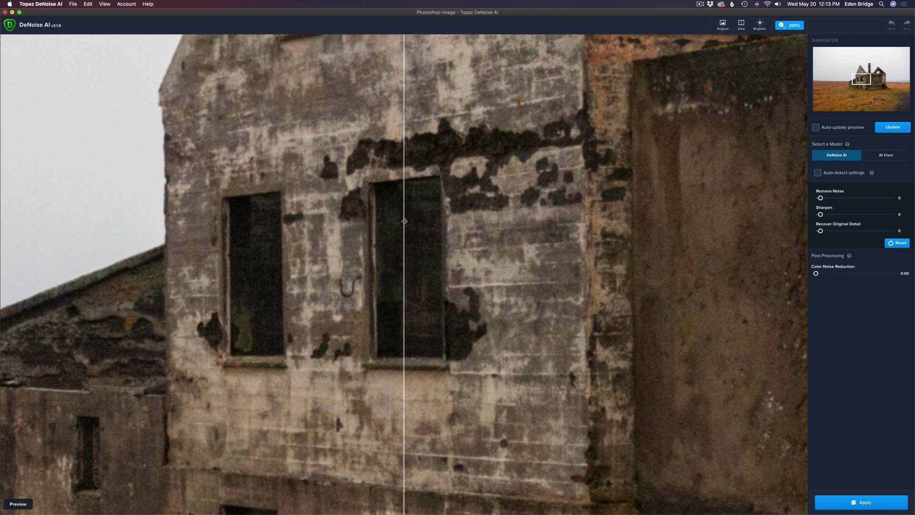
{"action": "left_click_drag", "start_coordinate": [402, 220], "coordinate": [436, 211]}
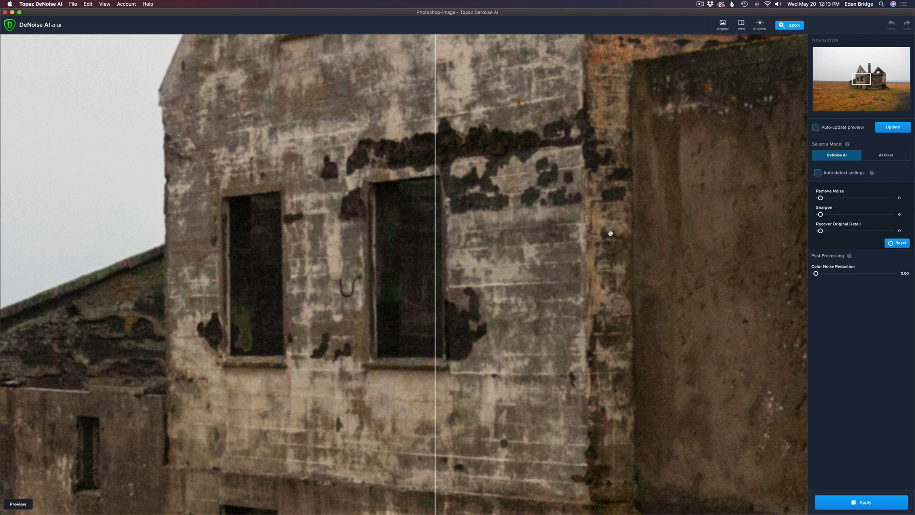
{"action": "left_click_drag", "start_coordinate": [435, 232], "coordinate": [391, 227]}
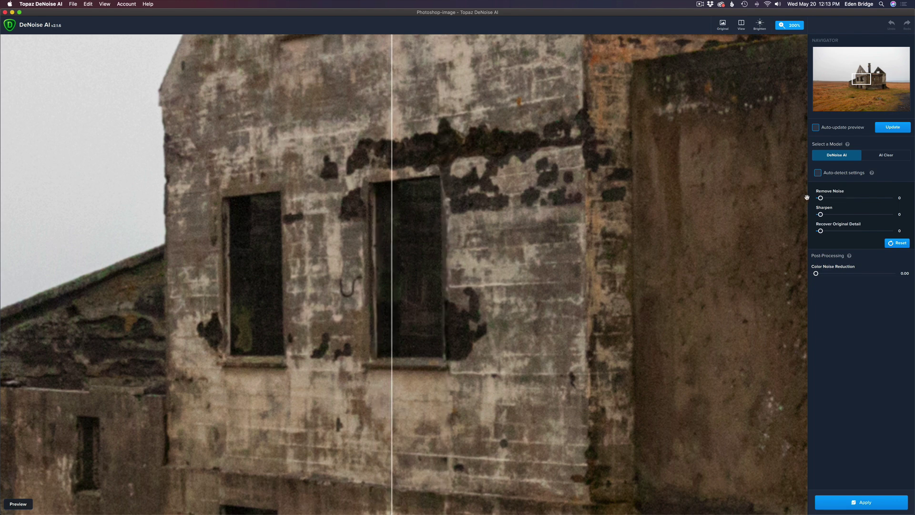
Turn automatic preview updates back on and set Remove Noise to 8
{"action": "left_click_drag", "start_coordinate": [820, 199], "coordinate": [828, 200]}
{"action": "left_click", "coordinate": [816, 127]}
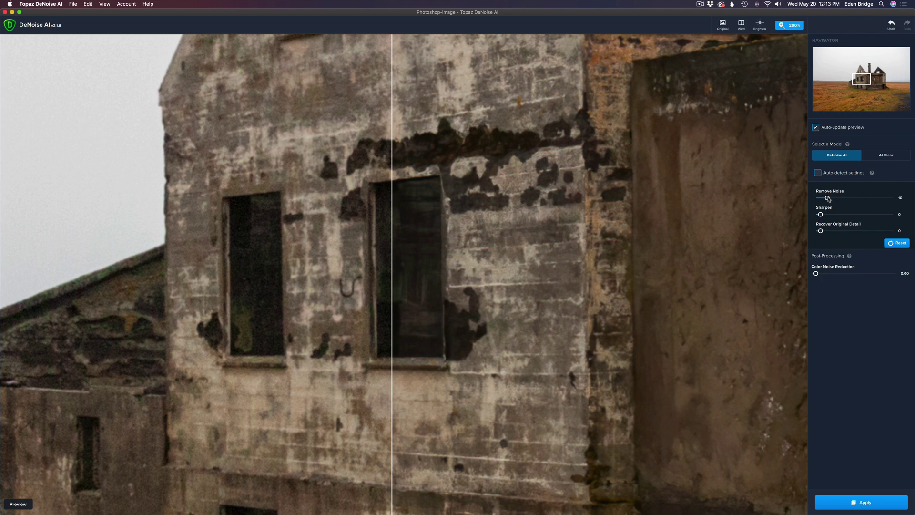
{"action": "left_click_drag", "start_coordinate": [828, 199], "coordinate": [827, 199]}
Compare the noise reduction on the walls, lean-to and field, set Remove Noise to 9 and apply the filter
{"action": "left_click_drag", "start_coordinate": [395, 180], "coordinate": [364, 181]}
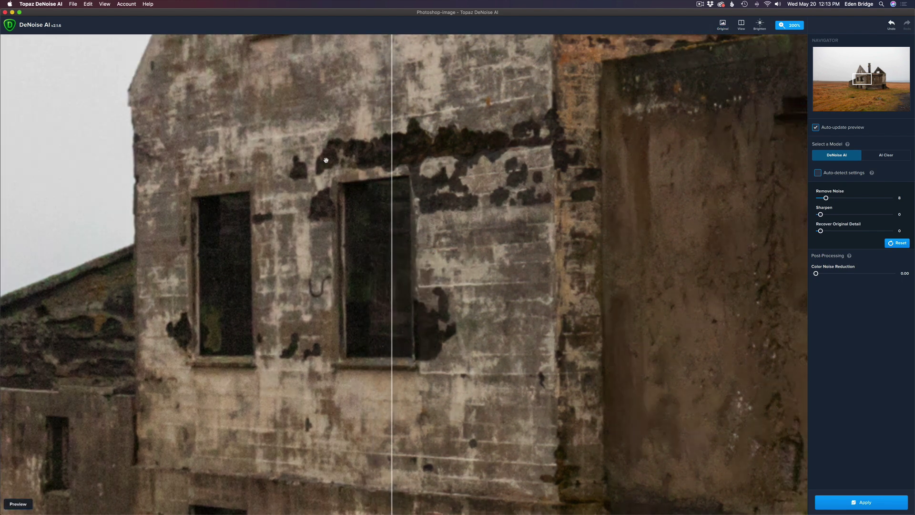
{"action": "left_click", "coordinate": [321, 161]}
{"action": "left_click_drag", "start_coordinate": [322, 161], "coordinate": [496, 296]}
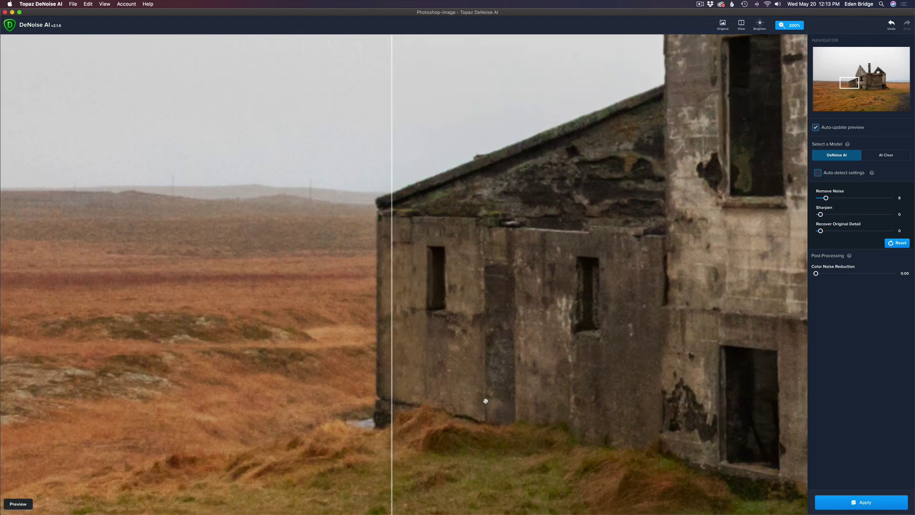
{"action": "left_click_drag", "start_coordinate": [389, 289], "coordinate": [143, 246]}
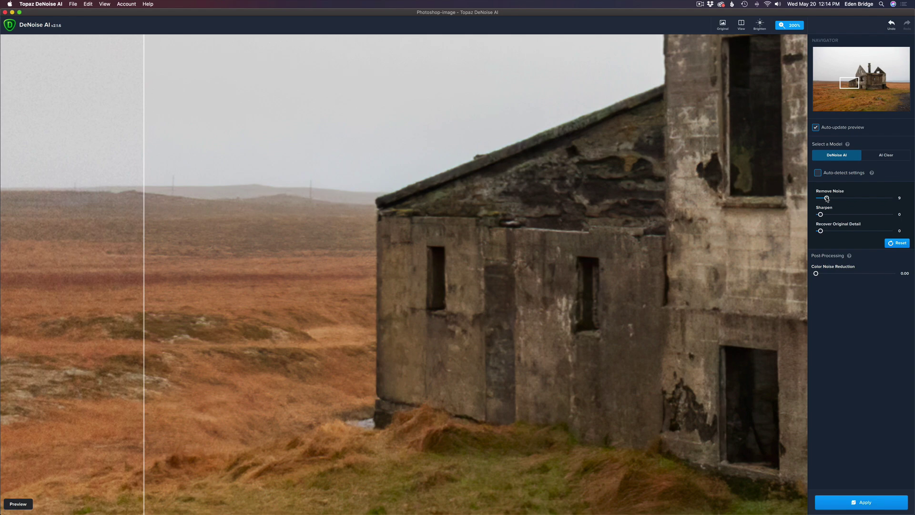
{"action": "left_click", "coordinate": [868, 501]}
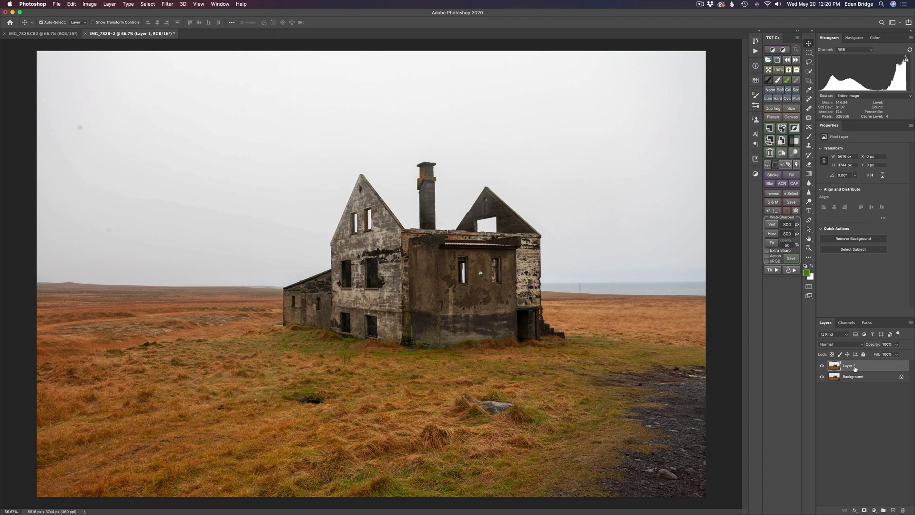
Open the denoised layer in Topaz Sharpen AI and set Suppress Noise to 0, keeping automatic preview updates on
{"action": "left_click", "coordinate": [166, 4]}
{"action": "mouse_move", "coordinate": [214, 204]}
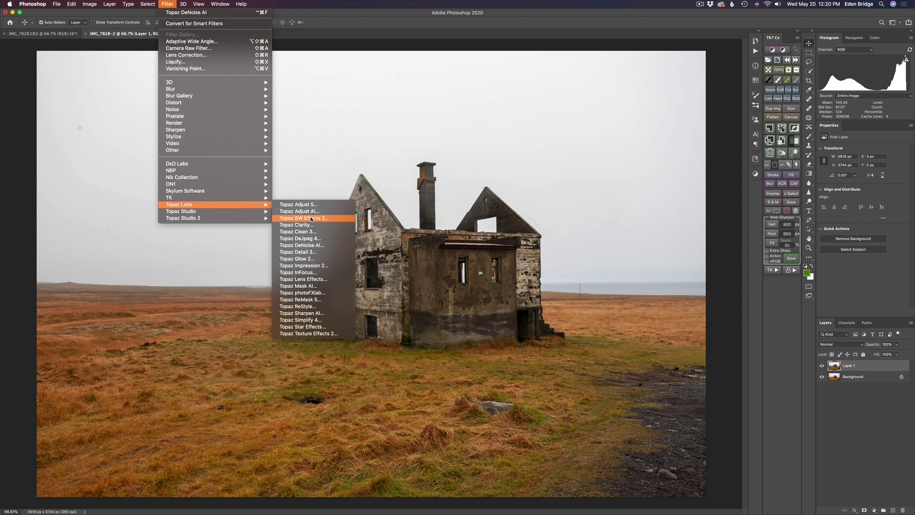
{"action": "left_click", "coordinate": [312, 314]}
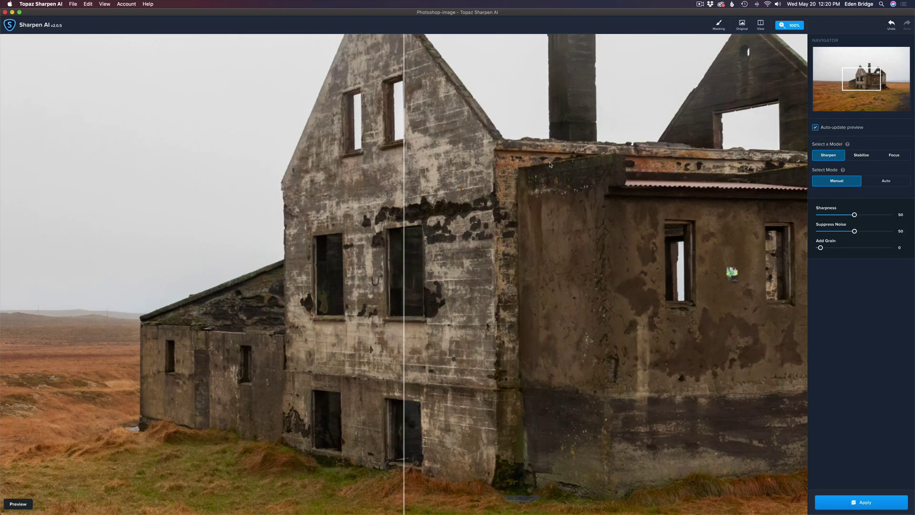
{"action": "left_click", "coordinate": [816, 128]}
{"action": "left_click_drag", "start_coordinate": [855, 232], "coordinate": [785, 231]}
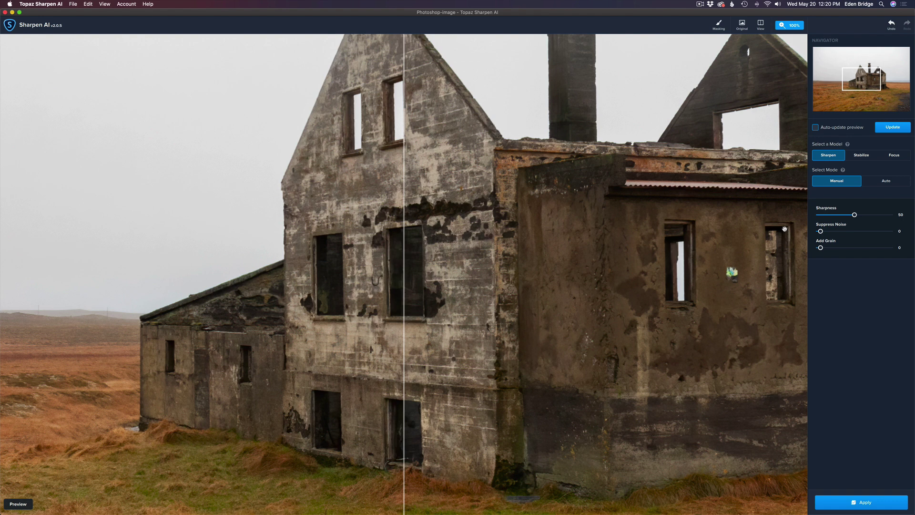
{"action": "left_click", "coordinate": [816, 128]}
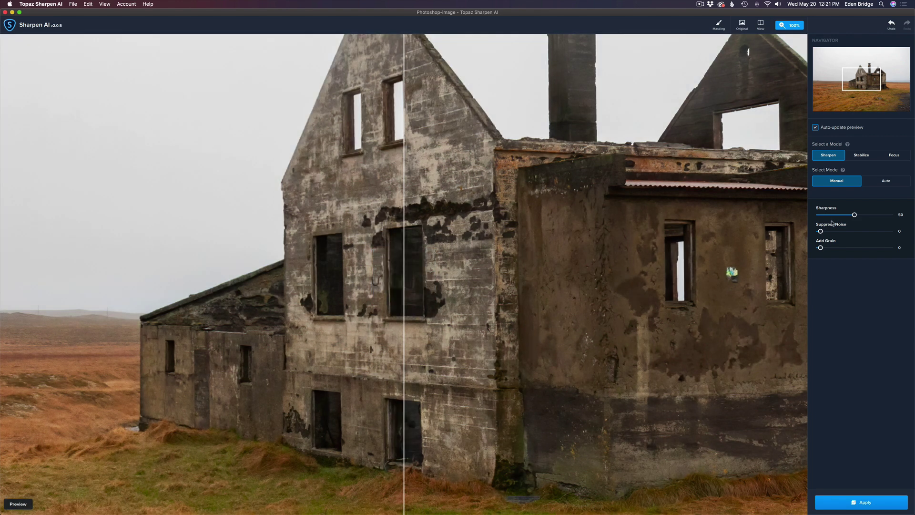
Try Sharpness 87, preview the Stabilize and Focus models, and return to the Sharpen model
{"action": "left_click_drag", "start_coordinate": [854, 215], "coordinate": [880, 215]}
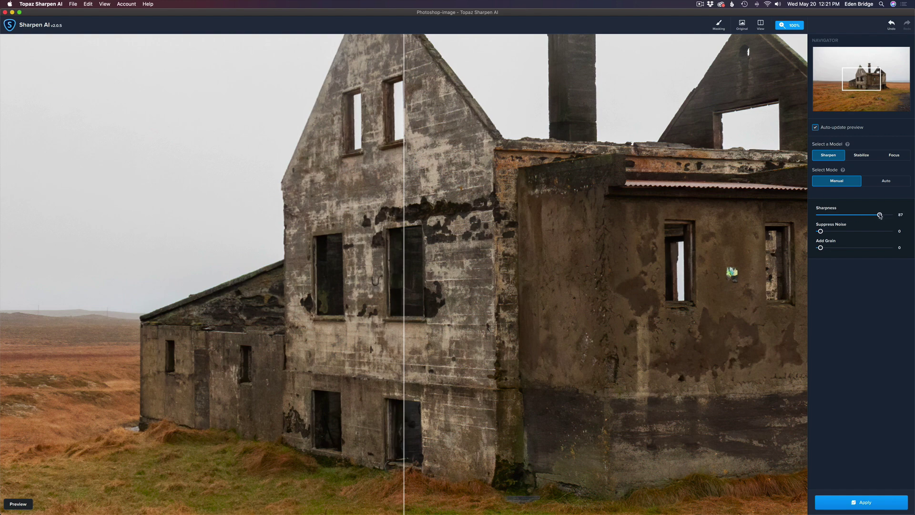
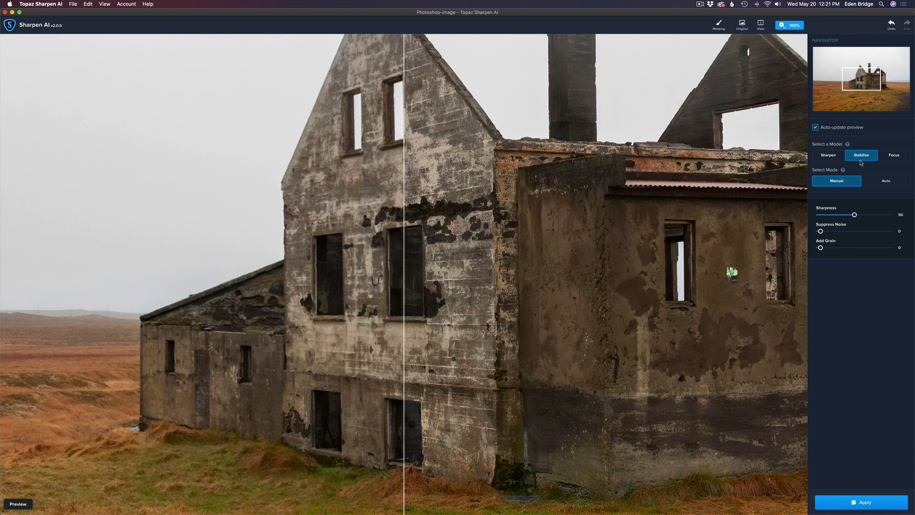
{"action": "left_click", "coordinate": [895, 155]}
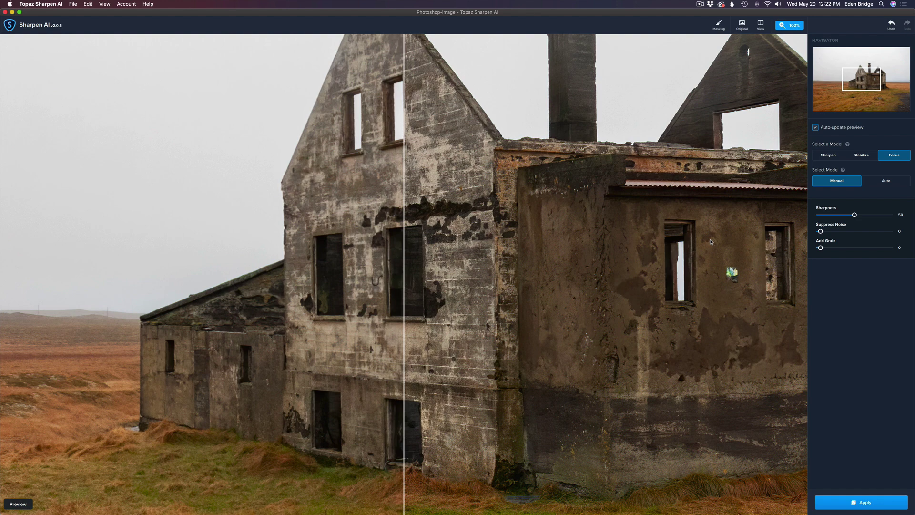
{"action": "left_click", "coordinate": [830, 156]}
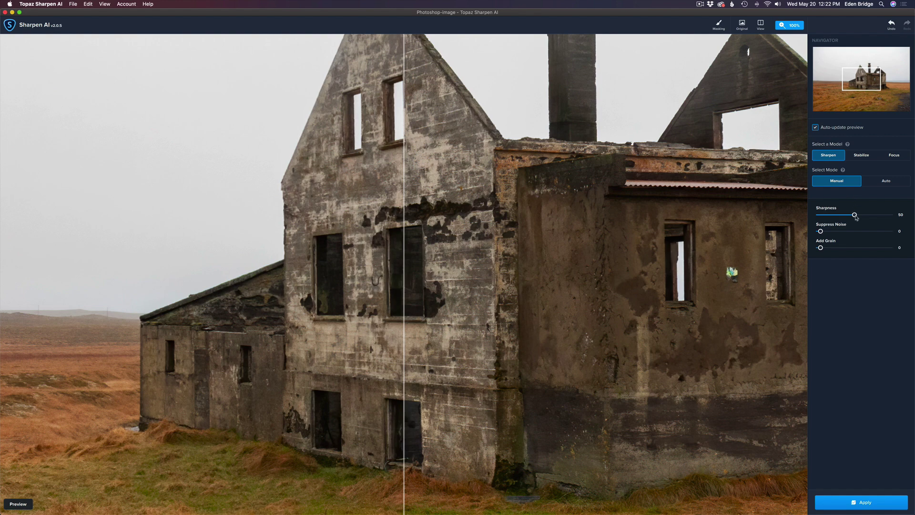
Set Sharpness to 87, compare the original and sharpened house in the split preview, and apply the sharpening
{"action": "left_click_drag", "start_coordinate": [854, 215], "coordinate": [877, 216]}
{"action": "left_click_drag", "start_coordinate": [877, 215], "coordinate": [880, 215]}
{"action": "left_click_drag", "start_coordinate": [404, 223], "coordinate": [69, 215]}
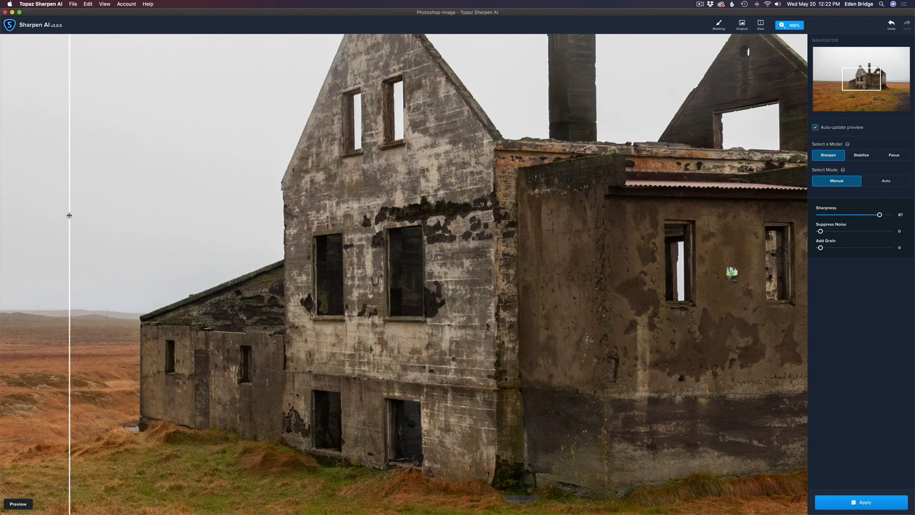
{"action": "left_click_drag", "start_coordinate": [69, 214], "coordinate": [146, 205]}
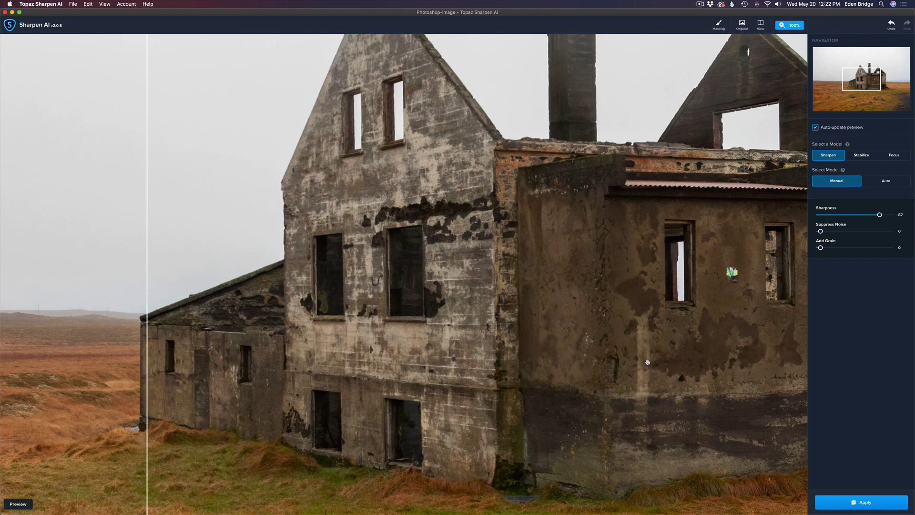
{"action": "left_click", "coordinate": [862, 503]}
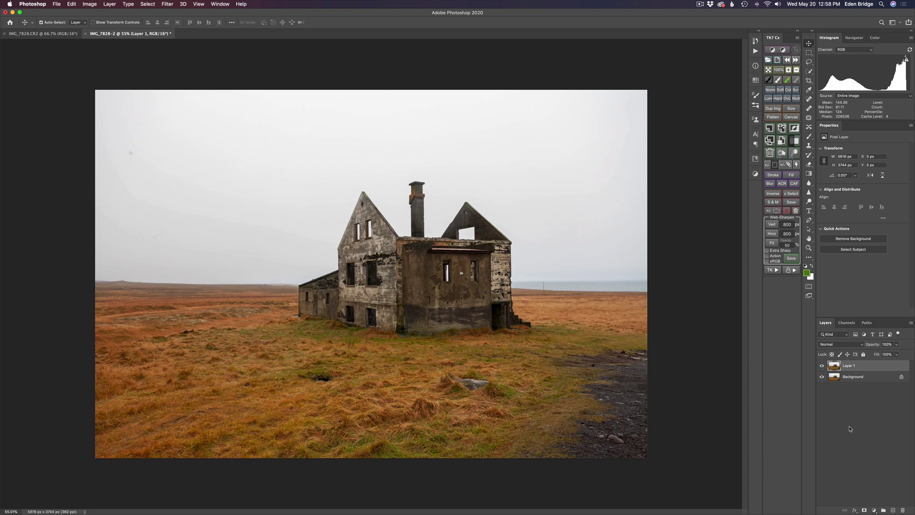
Duplicate the sharpened layer and open the copy in Topaz Mask AI
{"action": "key", "text": "super+j"}
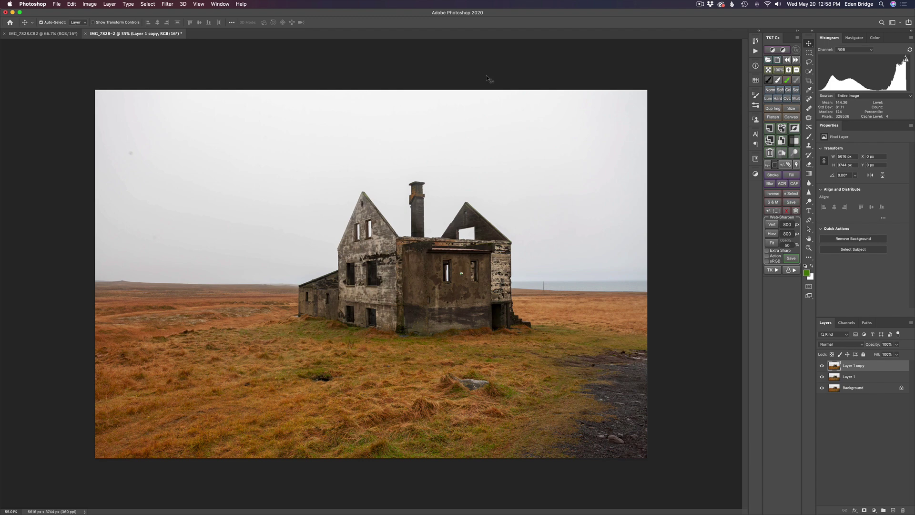
{"action": "left_click", "coordinate": [167, 4]}
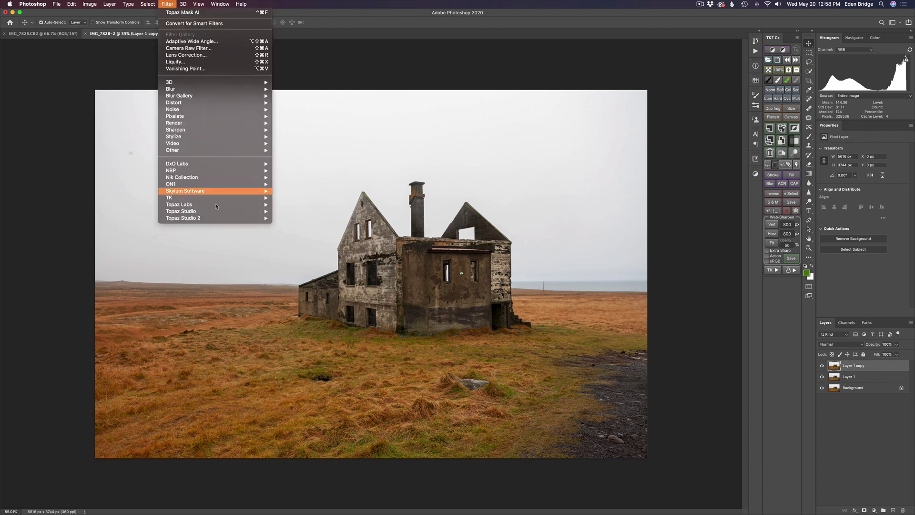
{"action": "mouse_move", "coordinate": [217, 205]}
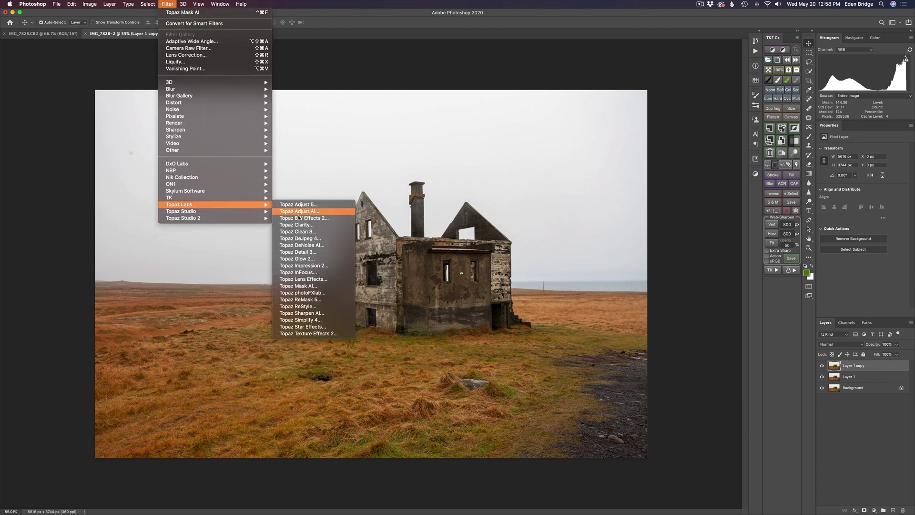
{"action": "left_click", "coordinate": [326, 286]}
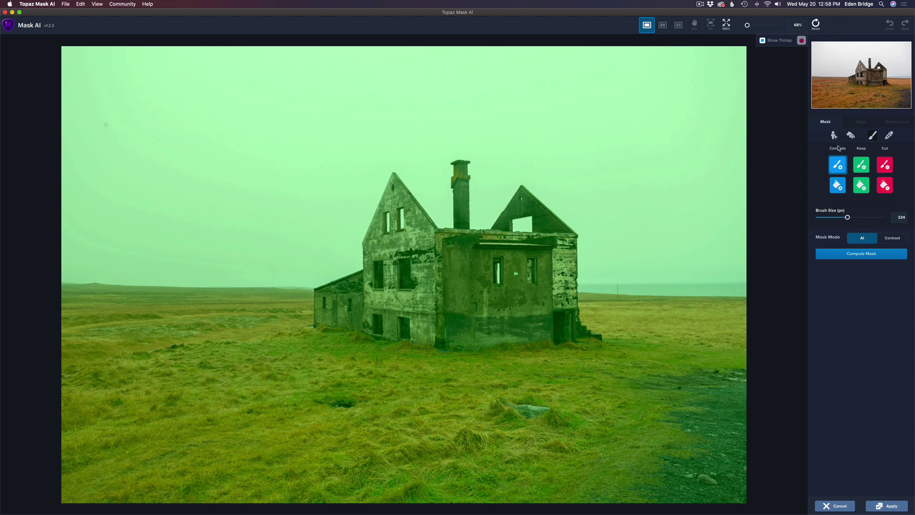
Mark the sky for cutting automatically, and refine the horizon and sea right of the house with the Compute and Cut brushes at 90 px
{"action": "left_click", "coordinate": [852, 136]}
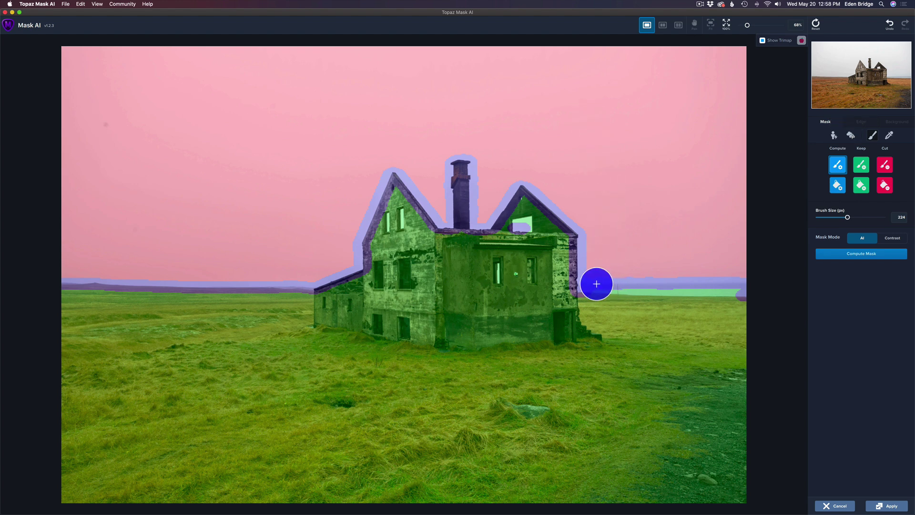
{"action": "key", "text": "bracketleft"}
{"action": "key", "text": "bracketleft"}
{"action": "key", "text": "bracketleft"}
{"action": "key", "text": "bracketleft"}
{"action": "key", "text": "bracketleft"}
{"action": "key", "text": "bracketleft"}
{"action": "key", "text": "bracketleft"}
{"action": "key", "text": "bracketleft"}
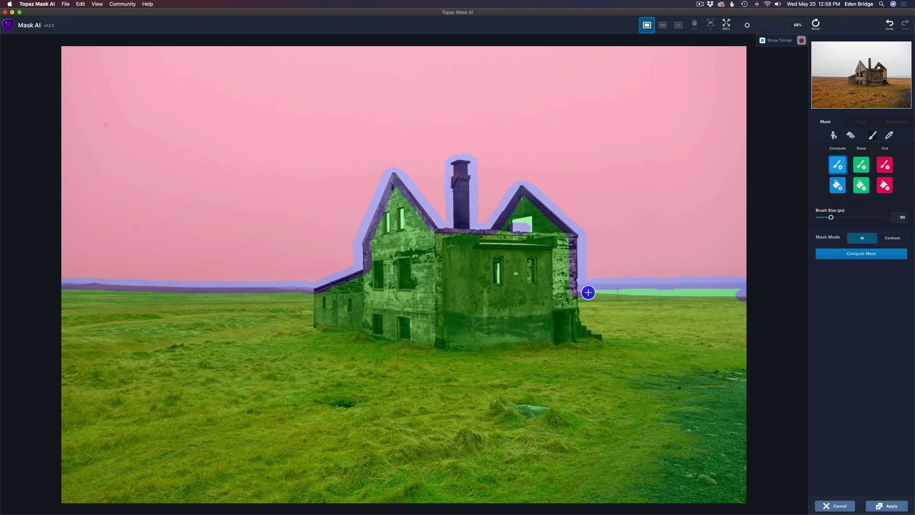
{"action": "left_click_drag", "start_coordinate": [588, 293], "coordinate": [738, 296]}
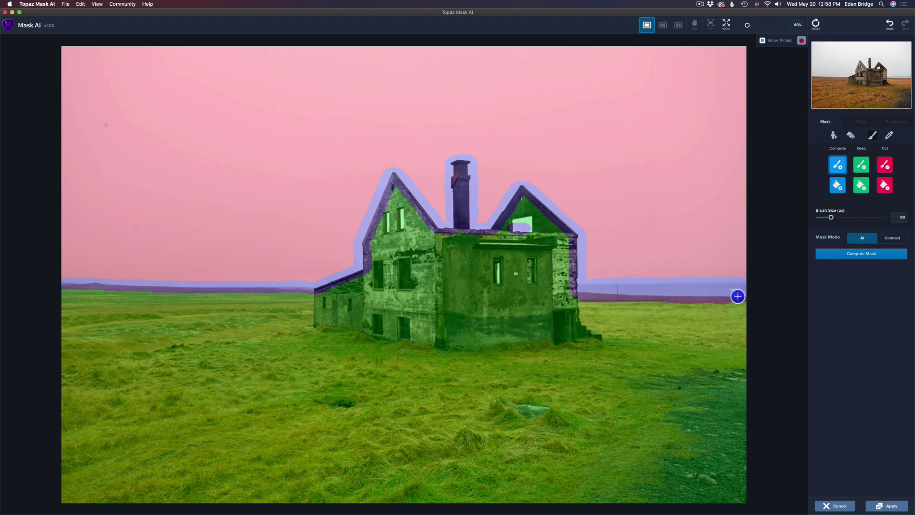
{"action": "left_click", "coordinate": [884, 165]}
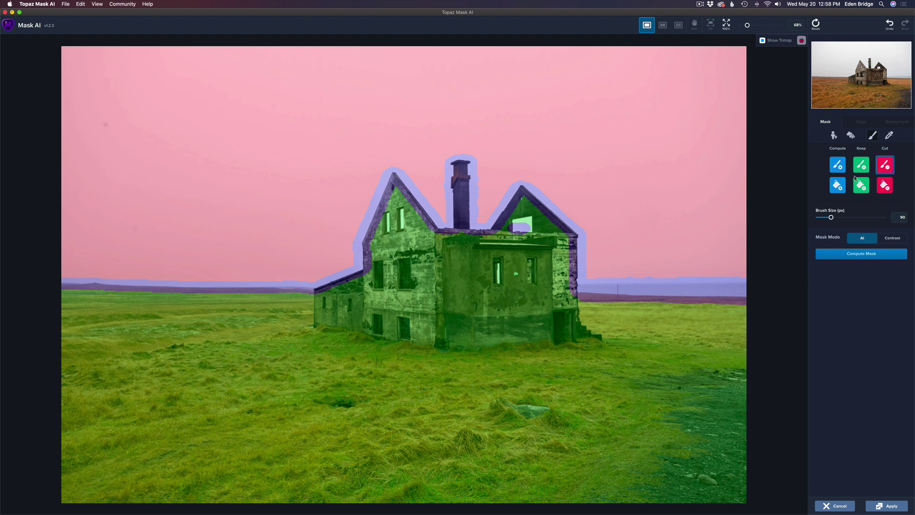
{"action": "mouse_move", "coordinate": [602, 273]}
{"action": "left_mouse_down"}
{"action": "mouse_move", "coordinate": [588, 278]}
{"action": "mouse_move", "coordinate": [757, 284]}
{"action": "left_mouse_up"}
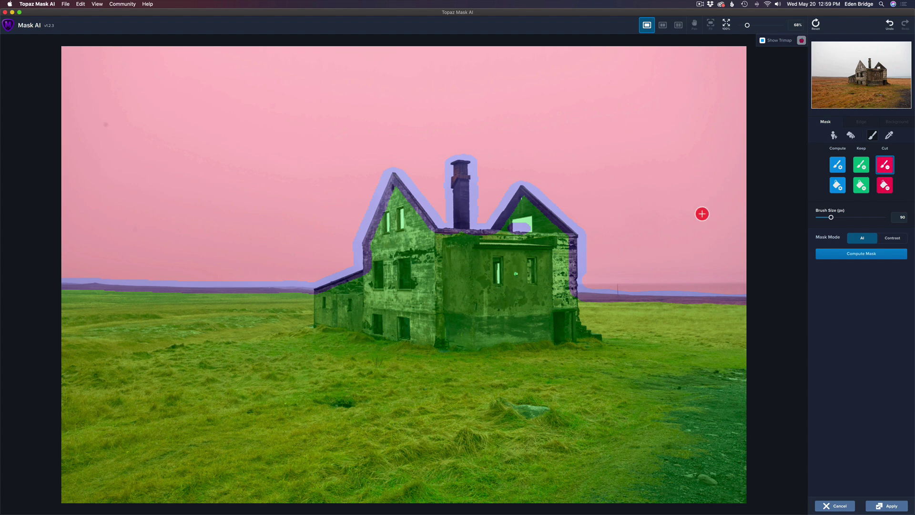
Paint the see-through window and gable openings with the Compute brush at 45 px and compute the mask in AI mode
{"action": "left_click", "coordinate": [837, 165]}
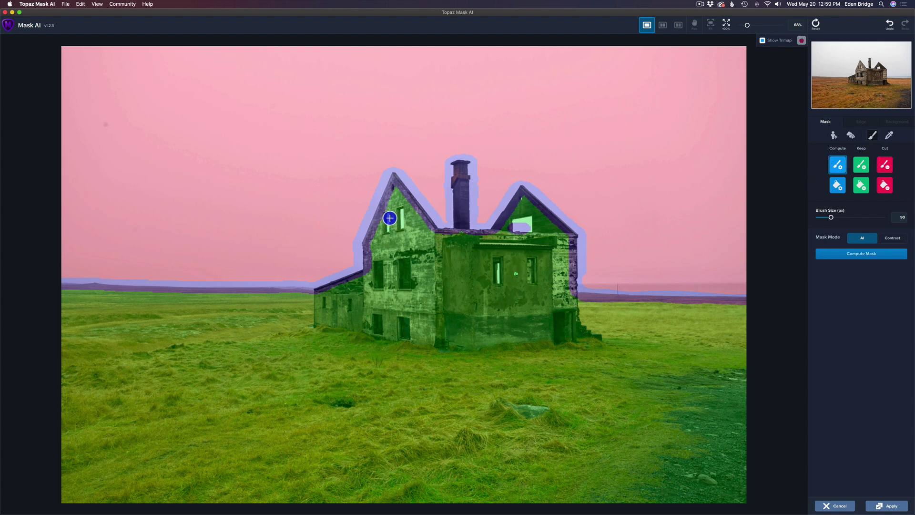
{"action": "key", "text": "bracketleft"}
{"action": "key", "text": "bracketleft"}
{"action": "key", "text": "bracketleft"}
{"action": "key", "text": "bracketleft"}
{"action": "key", "text": "bracketleft"}
{"action": "key", "text": "bracketleft"}
{"action": "key", "text": "bracketleft"}
{"action": "key", "text": "bracketleft"}
{"action": "key", "text": "bracketleft"}
{"action": "mouse_move", "coordinate": [387, 214]}
{"action": "left_mouse_down"}
{"action": "mouse_move", "coordinate": [389, 231]}
{"action": "mouse_move", "coordinate": [397, 213]}
{"action": "mouse_move", "coordinate": [402, 231]}
{"action": "left_mouse_up"}
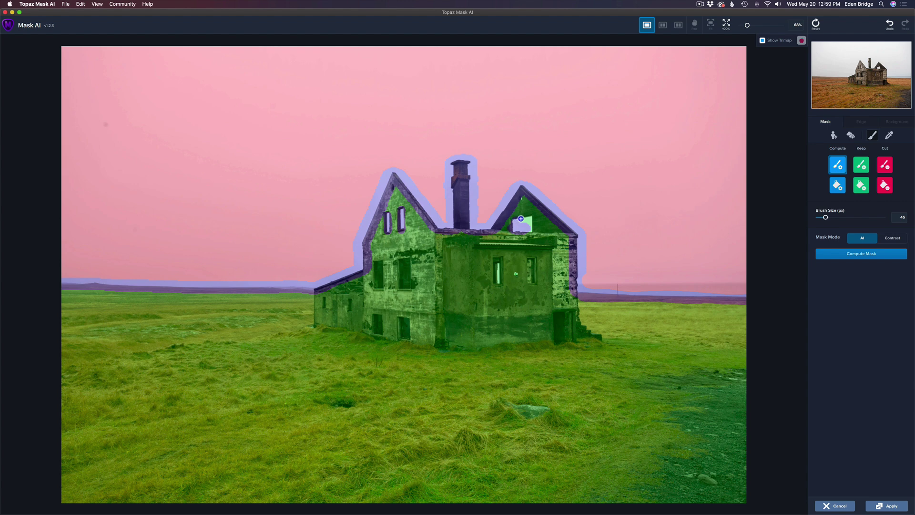
{"action": "mouse_move", "coordinate": [521, 219]}
{"action": "left_mouse_down"}
{"action": "mouse_move", "coordinate": [530, 229]}
{"action": "mouse_move", "coordinate": [521, 225]}
{"action": "left_mouse_up"}
{"action": "left_click_drag", "start_coordinate": [497, 264], "coordinate": [498, 284]}
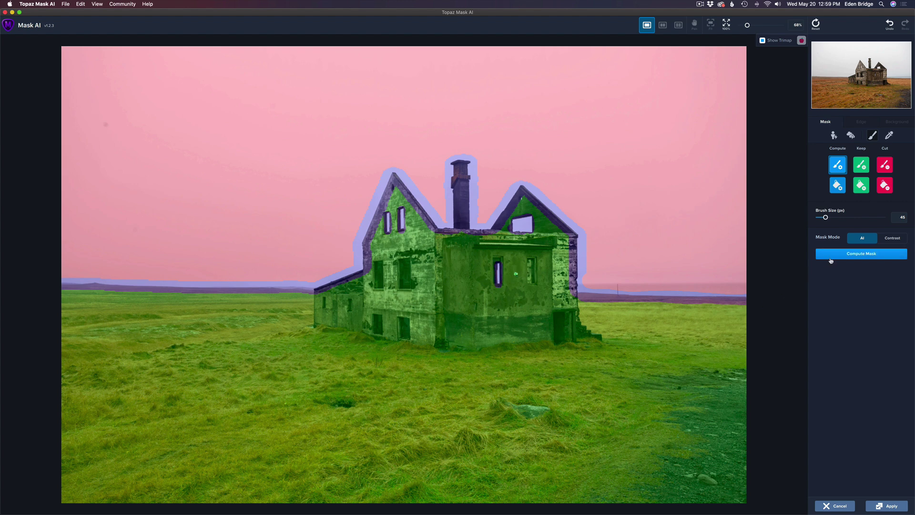
{"action": "left_click", "coordinate": [856, 255]}
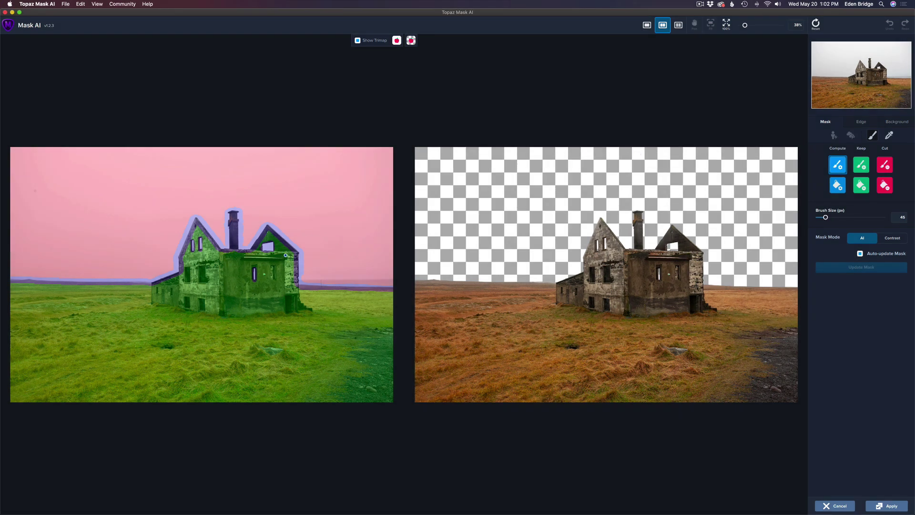
Hide the trimap and trim the horizon left of the lean-to with the Cut brush at 30 px
{"action": "left_click", "coordinate": [363, 43]}
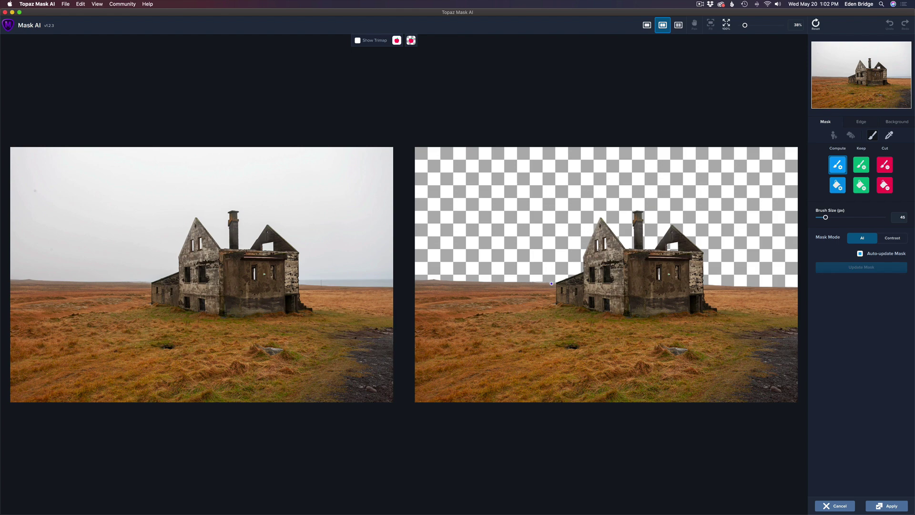
{"action": "scroll", "coordinate": [552, 283], "scroll_direction": "up", "scroll_amount": 6}
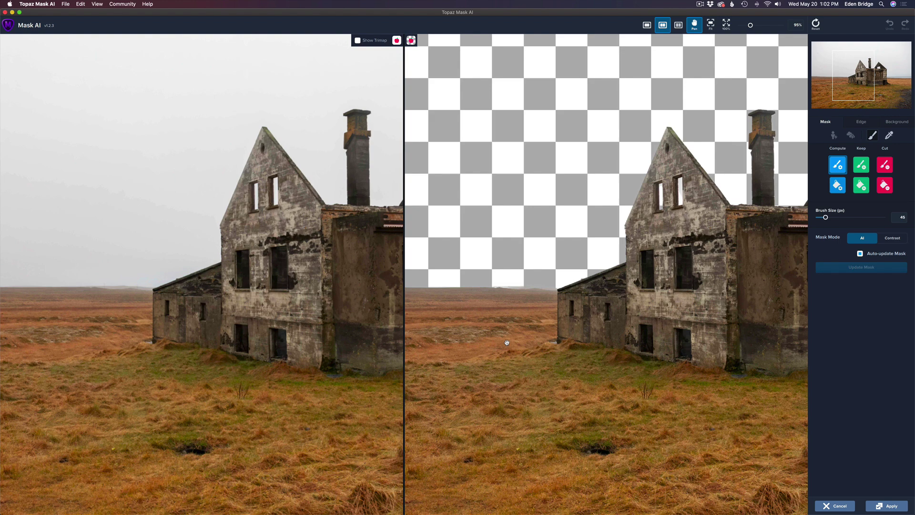
{"action": "left_click_drag", "start_coordinate": [507, 342], "coordinate": [488, 349]}
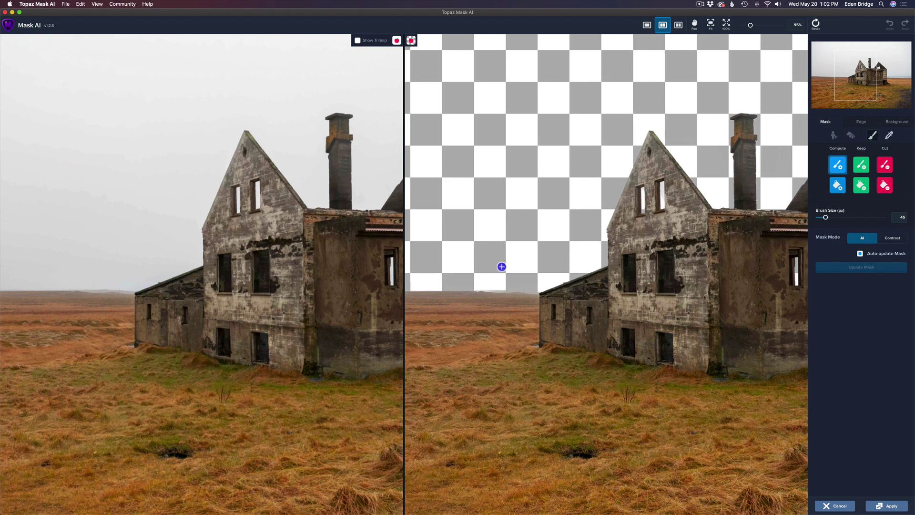
{"action": "key", "text": "bracketleft"}
{"action": "key", "text": "bracketleft"}
{"action": "key", "text": "bracketleft"}
{"action": "key", "text": "r"}
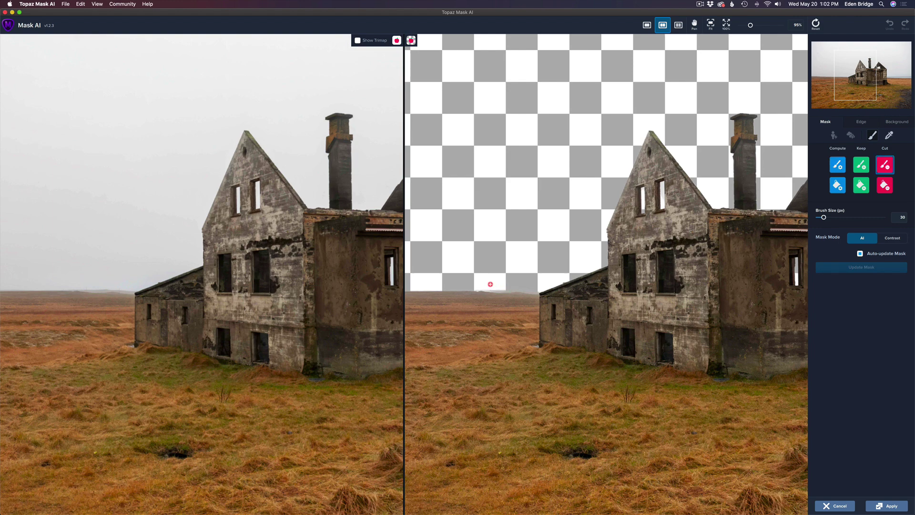
{"action": "left_click_drag", "start_coordinate": [483, 287], "coordinate": [507, 288]}
{"action": "left_click", "coordinate": [479, 287]}
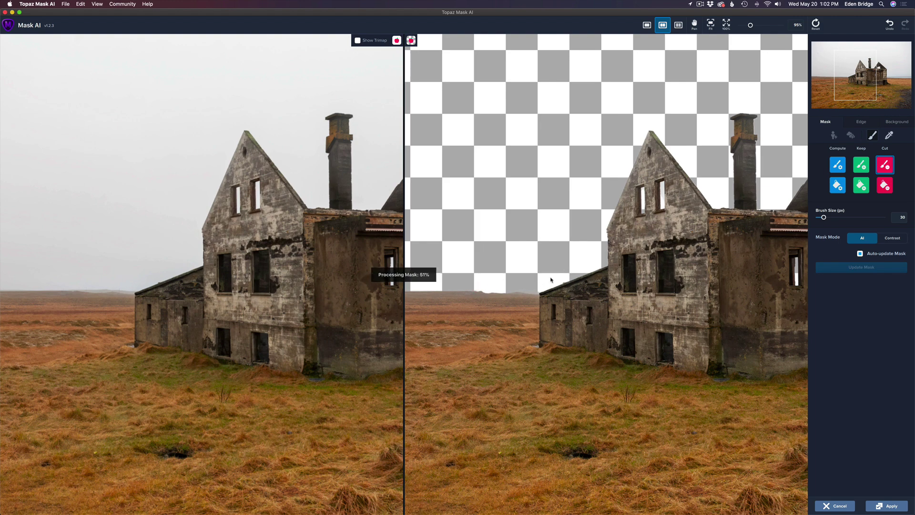
{"action": "left_click_drag", "start_coordinate": [527, 288], "coordinate": [536, 290]}
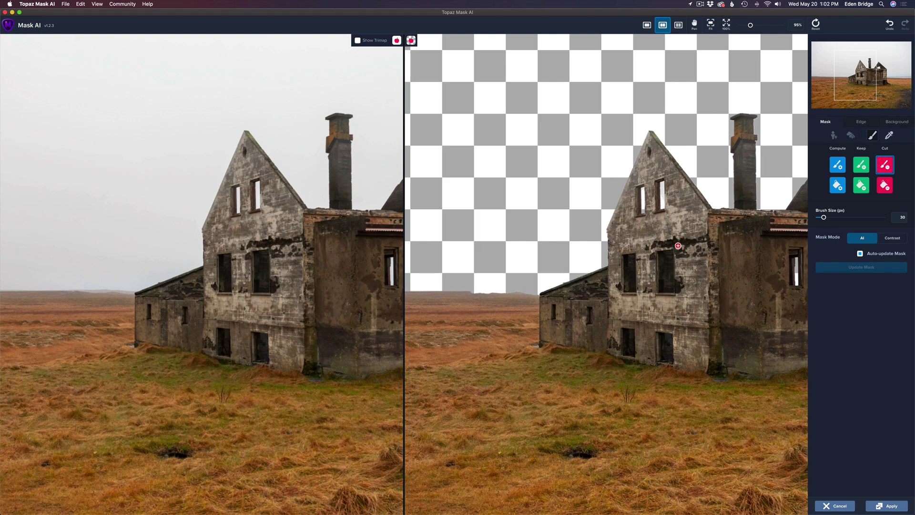
Clean the opening in the house's rear gable with a smaller Cut brush and apply the mask
{"action": "key", "text": "space"}
{"action": "left_click_drag", "start_coordinate": [689, 255], "coordinate": [485, 286]}
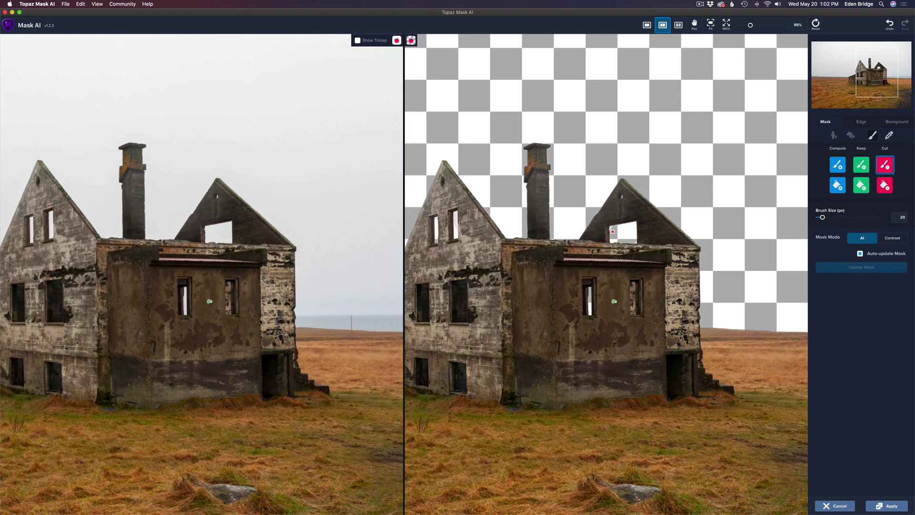
{"action": "key", "text": "bracketleft"}
{"action": "key", "text": "bracketleft"}
{"action": "left_click_drag", "start_coordinate": [612, 228], "coordinate": [612, 235]}
{"action": "key", "text": "space"}
{"action": "left_click_drag", "start_coordinate": [638, 292], "coordinate": [763, 216]}
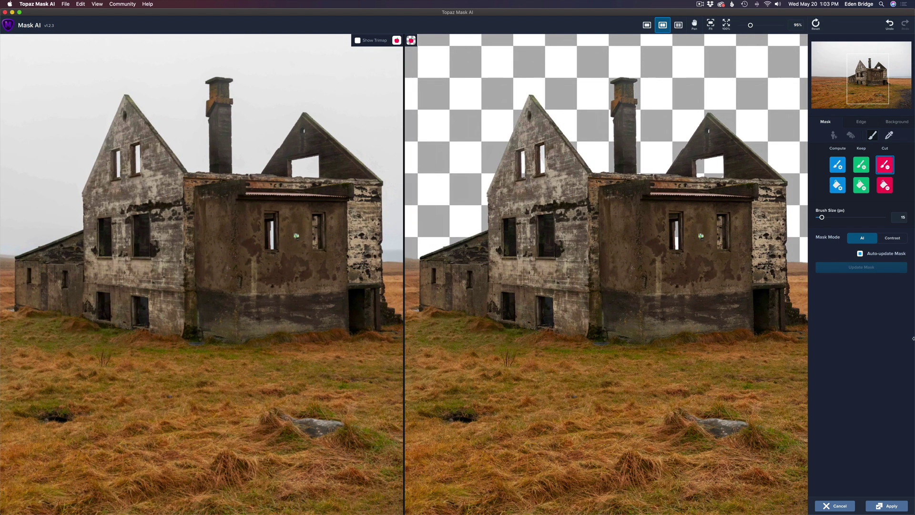
{"action": "left_click", "coordinate": [892, 507]}
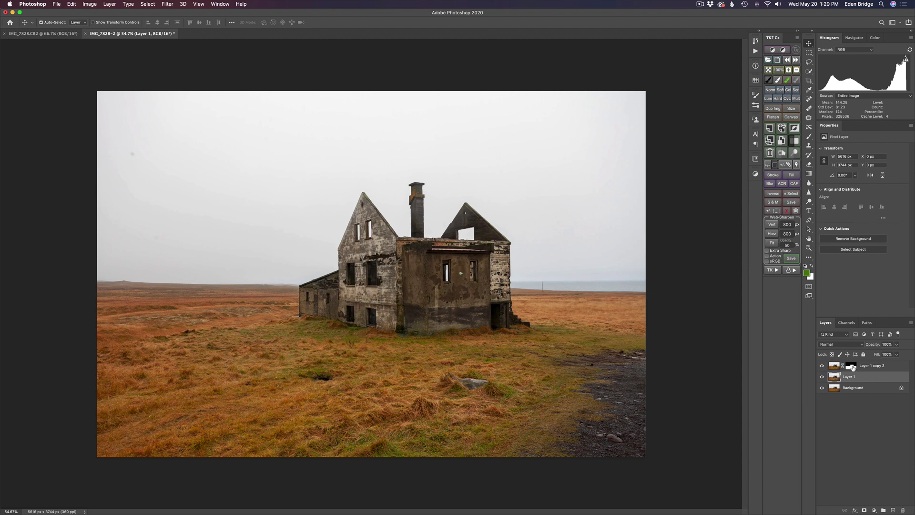
Check the cutout layer's mask on its own and place the Muscatel texture directly above Layer 1
{"action": "left_click", "coordinate": [852, 367], "text": "alt"}
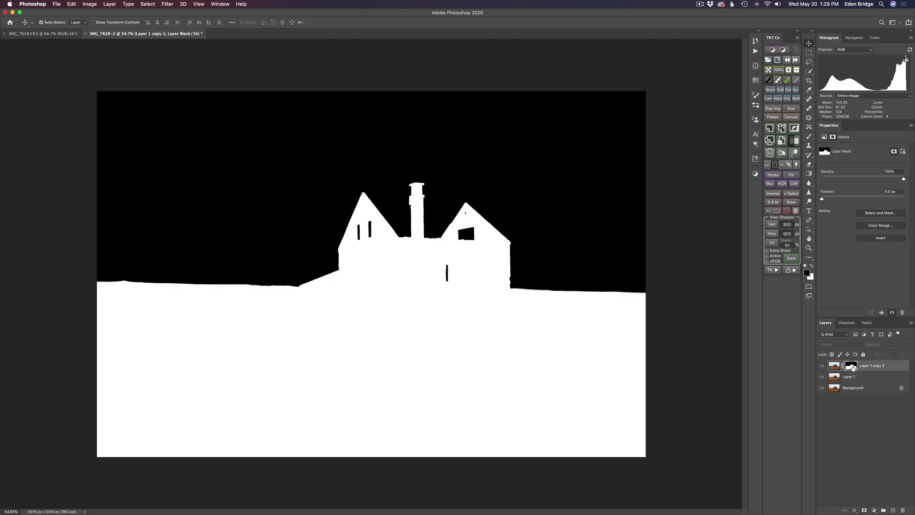
{"action": "left_click", "coordinate": [852, 367], "text": "alt"}
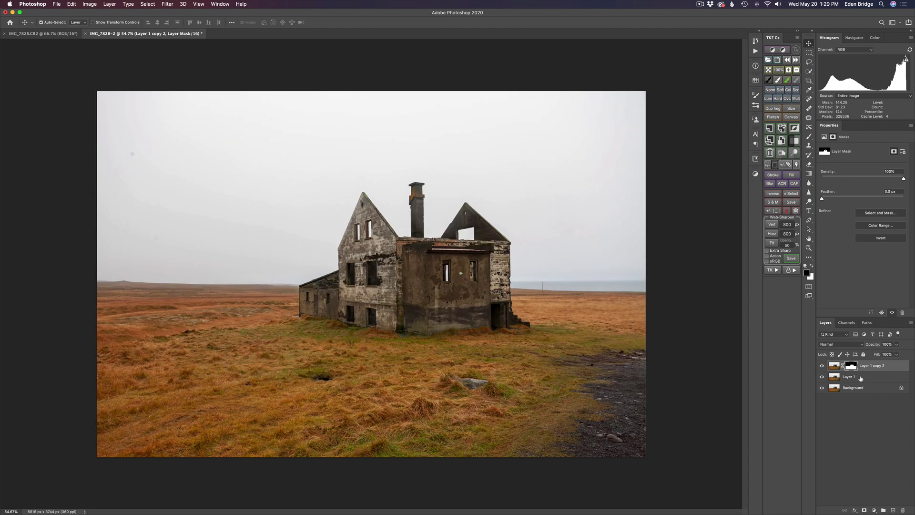
{"action": "left_click", "coordinate": [836, 377]}
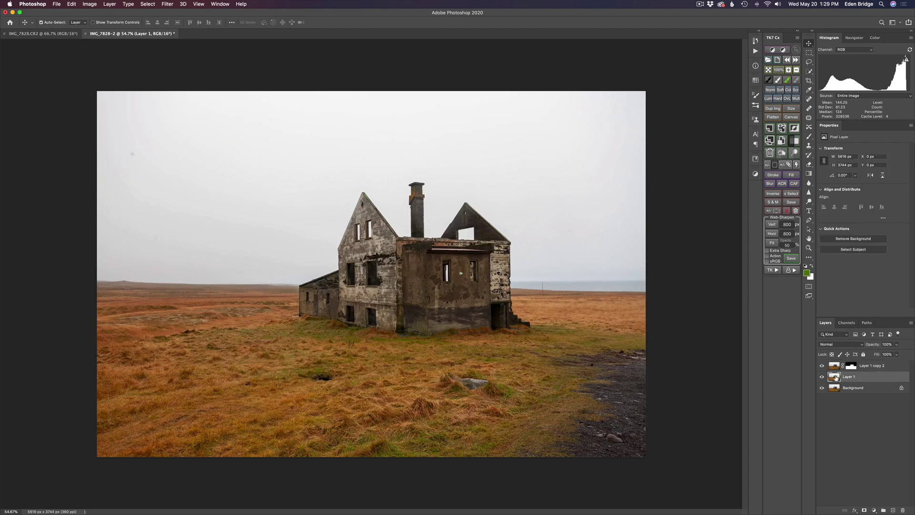
{"action": "left_click", "coordinate": [58, 5]}
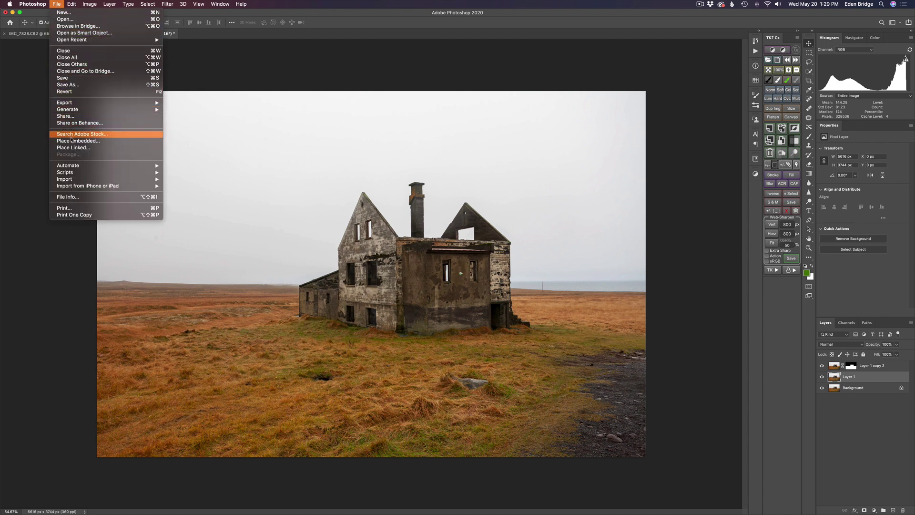
{"action": "left_click", "coordinate": [433, 63]}
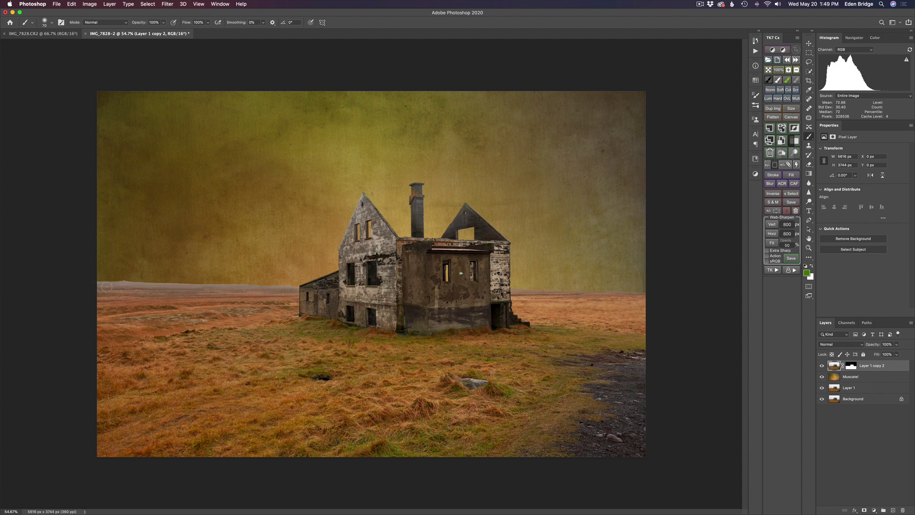
Paint black on the top layer's mask with a size 80 brush to hide the pale fringe along the horizon left of the house
{"action": "left_click", "coordinate": [852, 367]}
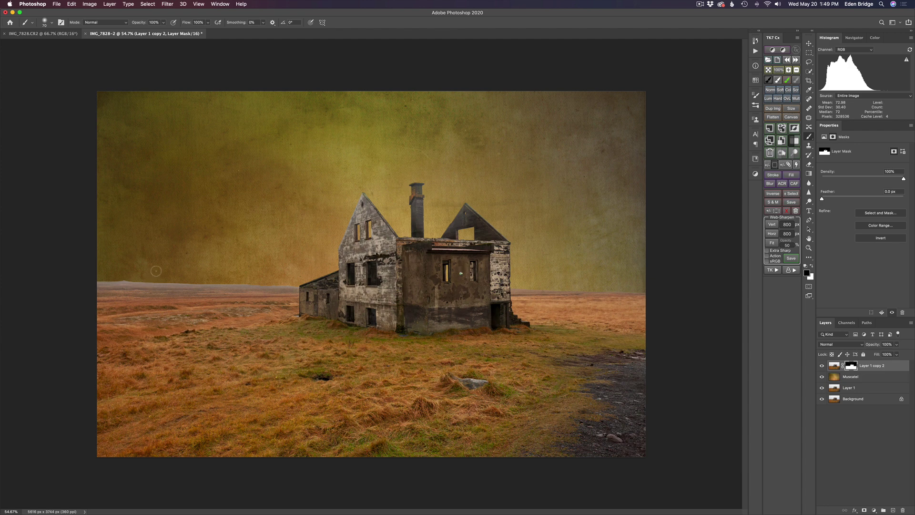
{"action": "key", "text": "bracketright"}
{"action": "key", "text": "bracketright"}
{"action": "key", "text": "bracketleft"}
{"action": "left_click_drag", "start_coordinate": [120, 274], "coordinate": [106, 281]}
{"action": "left_click_drag", "start_coordinate": [291, 285], "coordinate": [102, 284]}
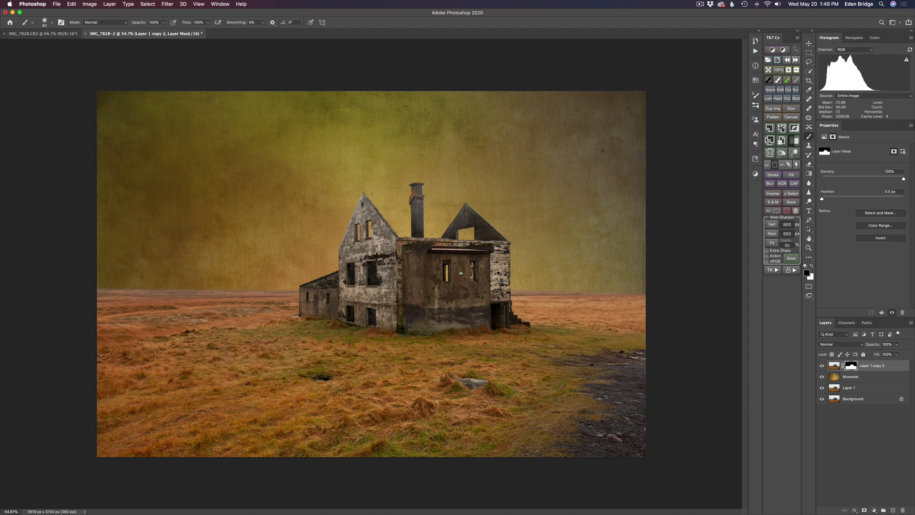
{"action": "scroll", "coordinate": [525, 281], "scroll_direction": "up", "scroll_amount": 6}
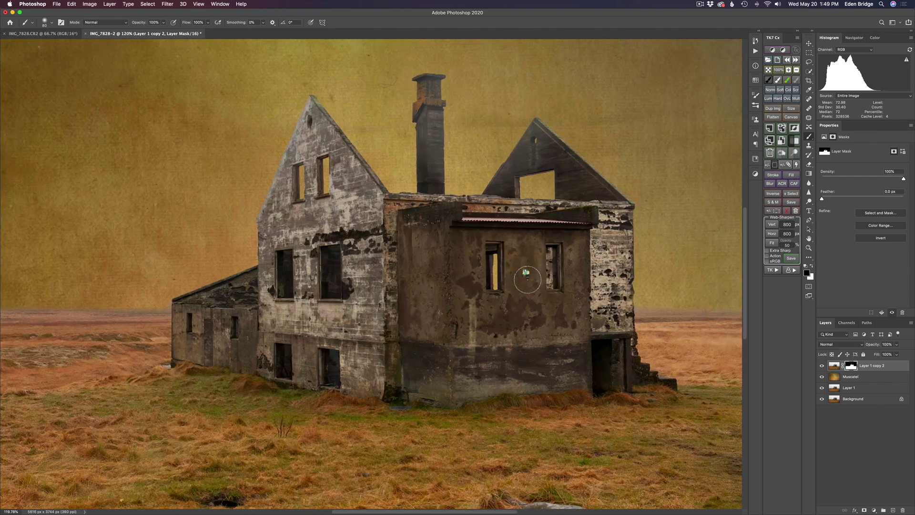
{"action": "left_click_drag", "start_coordinate": [526, 271], "coordinate": [553, 268]}
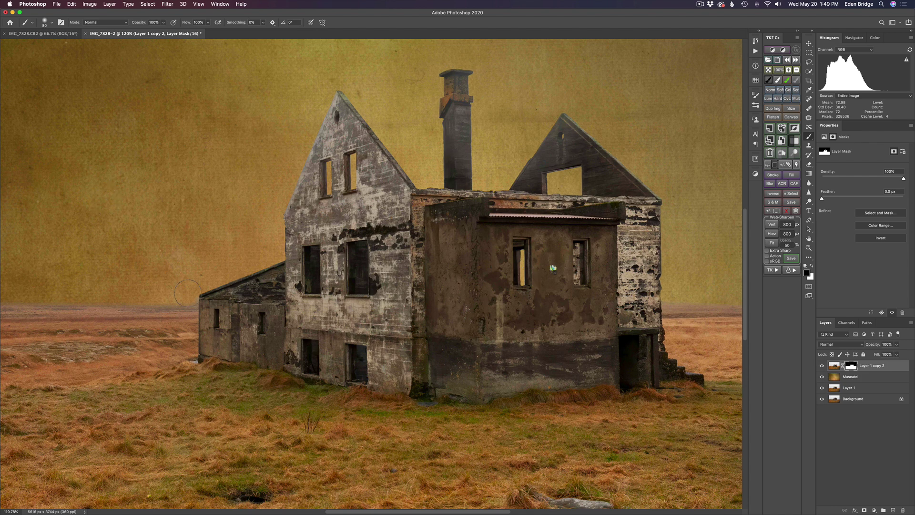
{"action": "key", "text": "bracketleft"}
{"action": "key", "text": "bracketleft"}
{"action": "scroll", "coordinate": [177, 343], "scroll_direction": "down", "scroll_amount": 5}
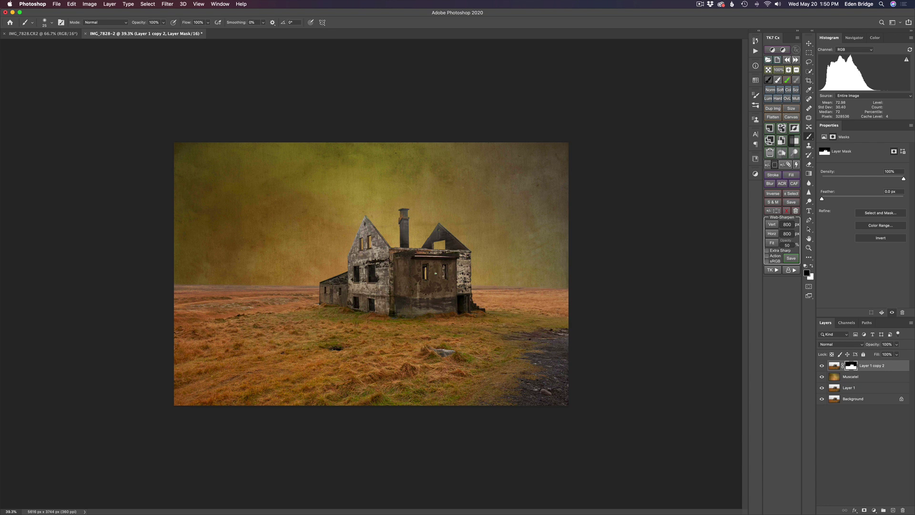
Duplicate the Muscatel texture layer and move the copy to the top of the layer stack
{"action": "left_click", "coordinate": [834, 378]}
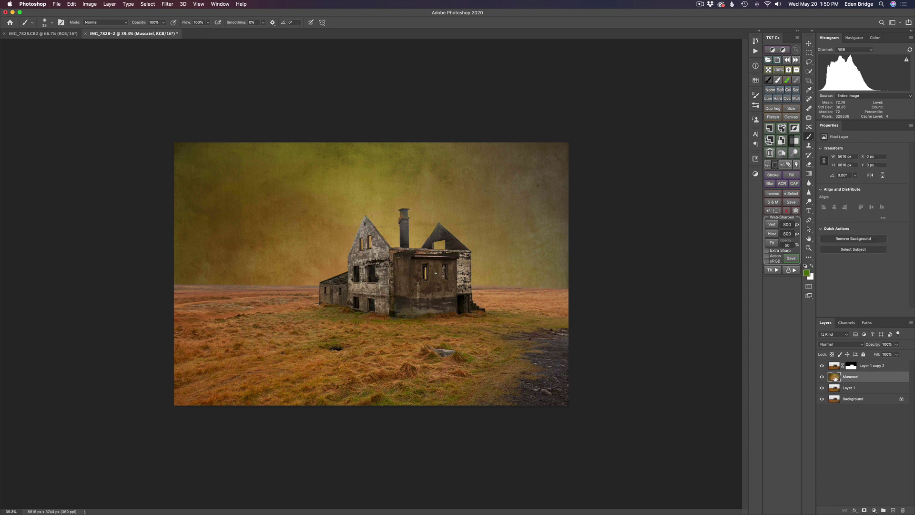
{"action": "key", "text": "super+j"}
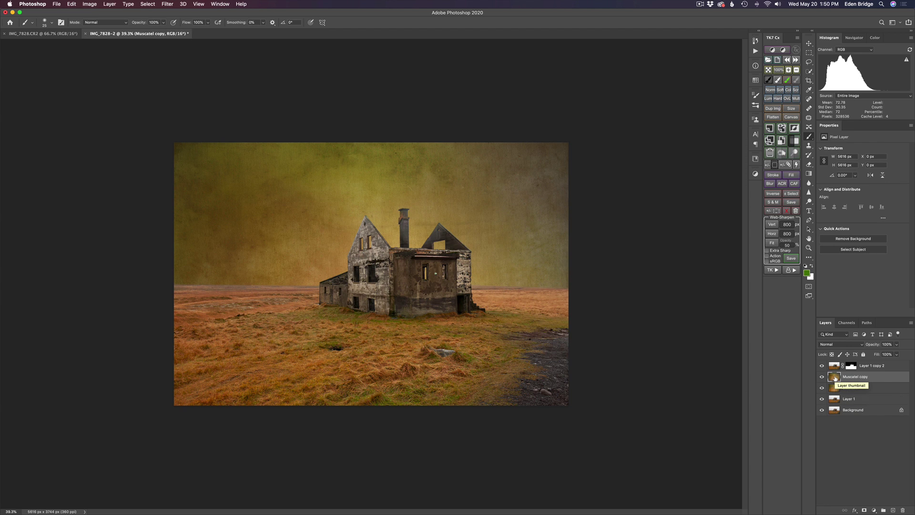
{"action": "left_click_drag", "start_coordinate": [835, 378], "coordinate": [834, 365]}
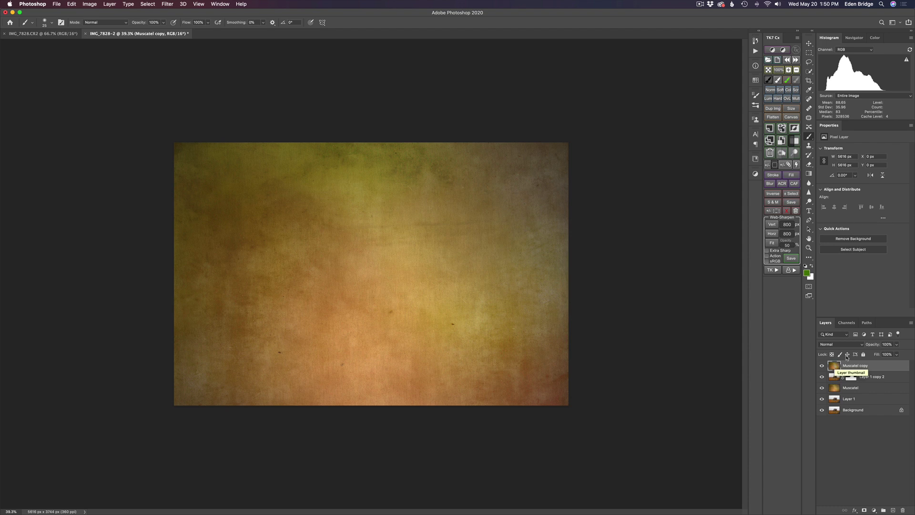
Blend the Muscatel copy layer in Overlay mode and reduce its opacity to under half
{"action": "left_click", "coordinate": [861, 344]}
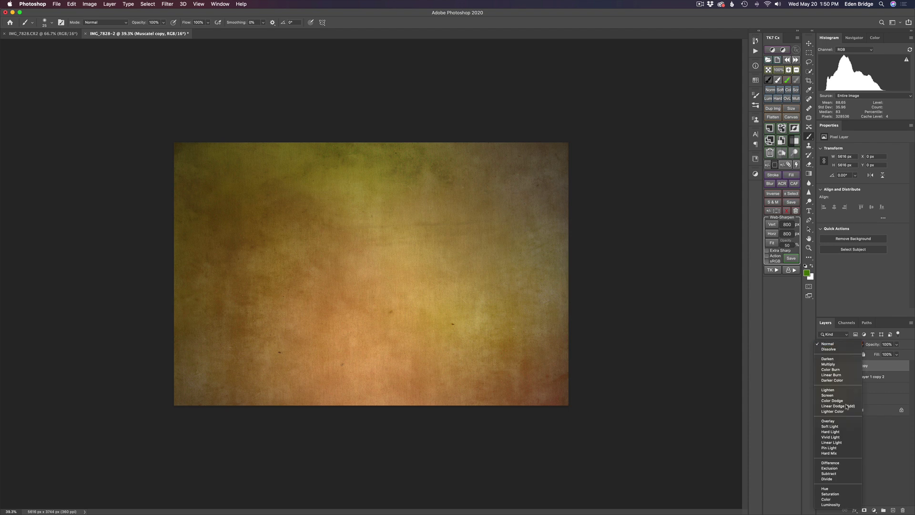
{"action": "left_click", "coordinate": [841, 422]}
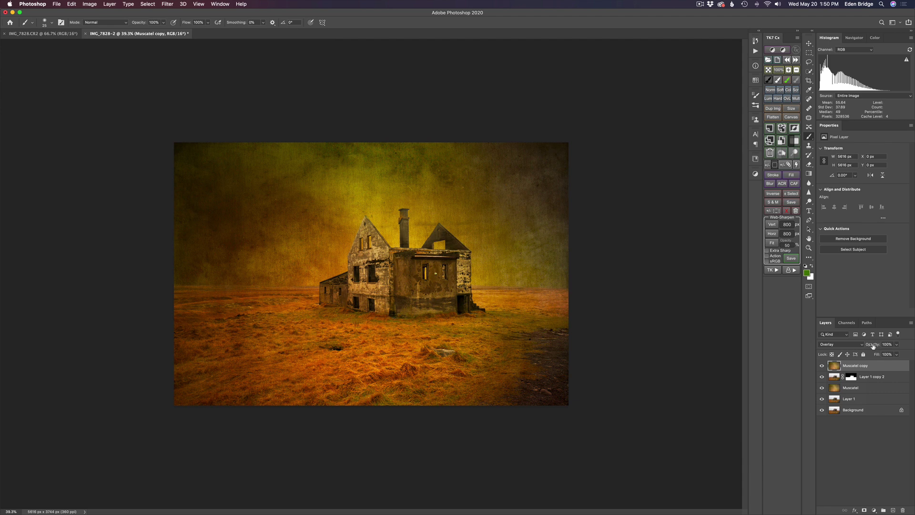
{"action": "left_click_drag", "start_coordinate": [873, 346], "coordinate": [847, 344]}
{"action": "left_click", "coordinate": [759, 313]}
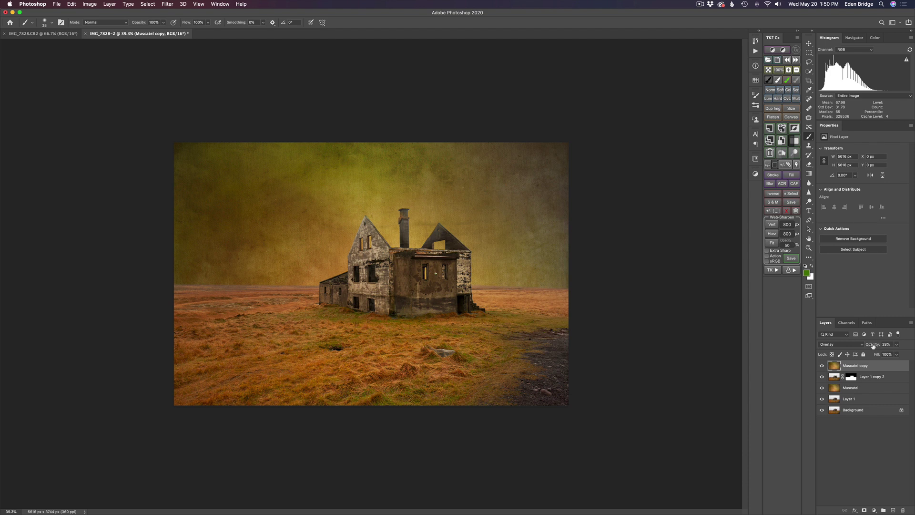
{"action": "left_click_drag", "start_coordinate": [873, 345], "coordinate": [879, 346]}
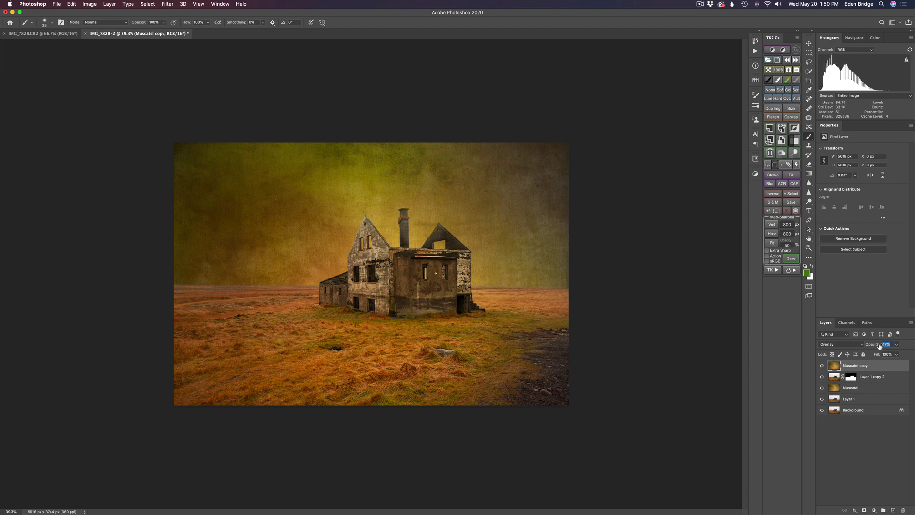
{"action": "left_click_drag", "start_coordinate": [879, 346], "coordinate": [880, 348]}
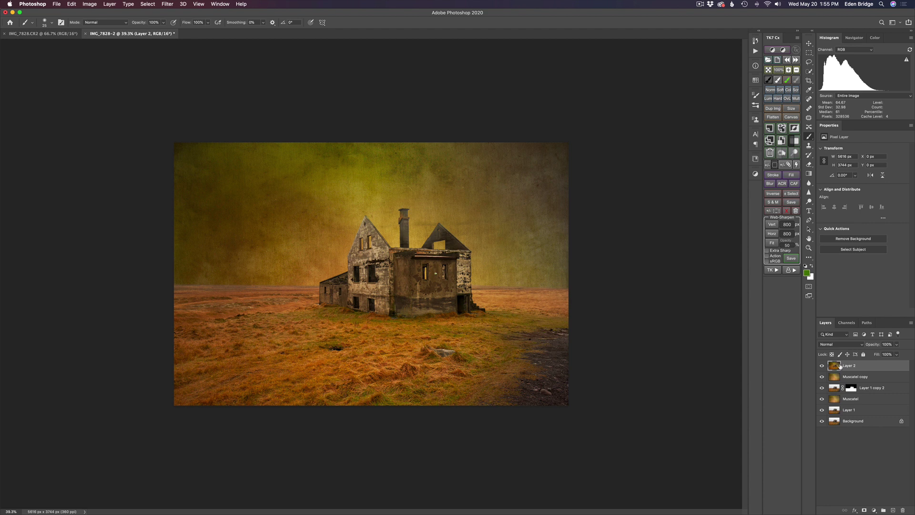
Send the merged top layer, Layer 2, to the Topaz Studio 2 filter
{"action": "left_click", "coordinate": [168, 5]}
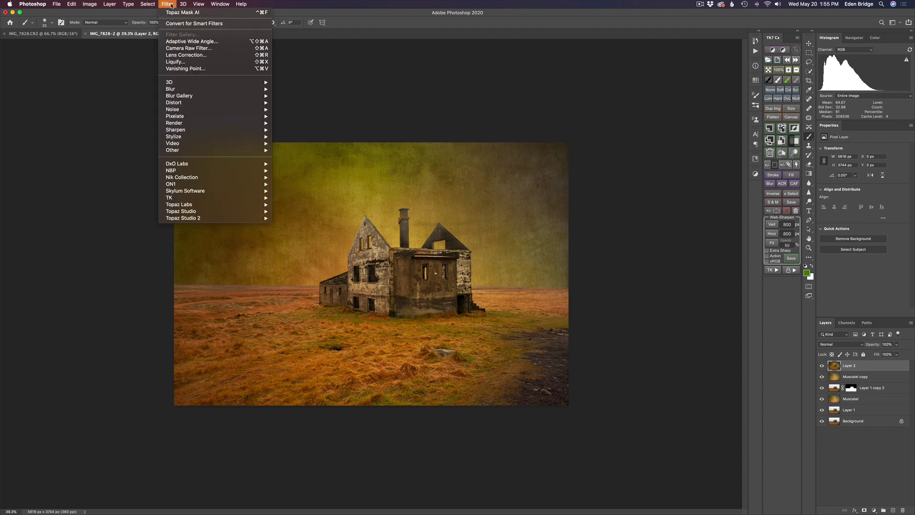
{"action": "mouse_move", "coordinate": [220, 214]}
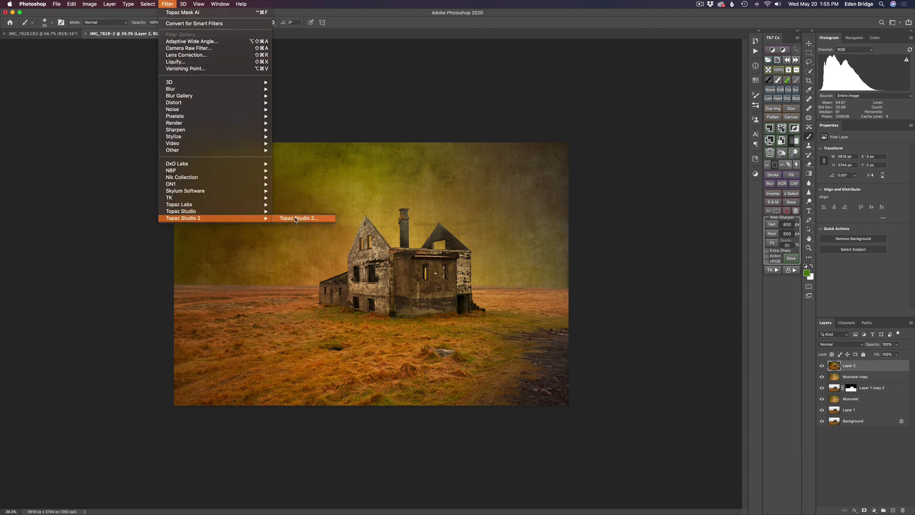
{"action": "left_click", "coordinate": [295, 218]}
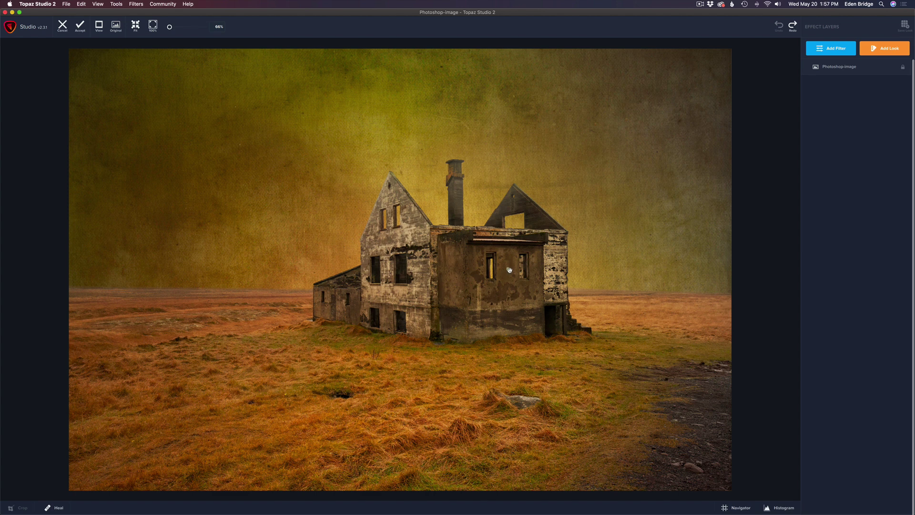
Heal the small light spot between the windows of the house's plaster wall with a smaller healing brush and apply it
{"action": "left_click", "coordinate": [58, 508]}
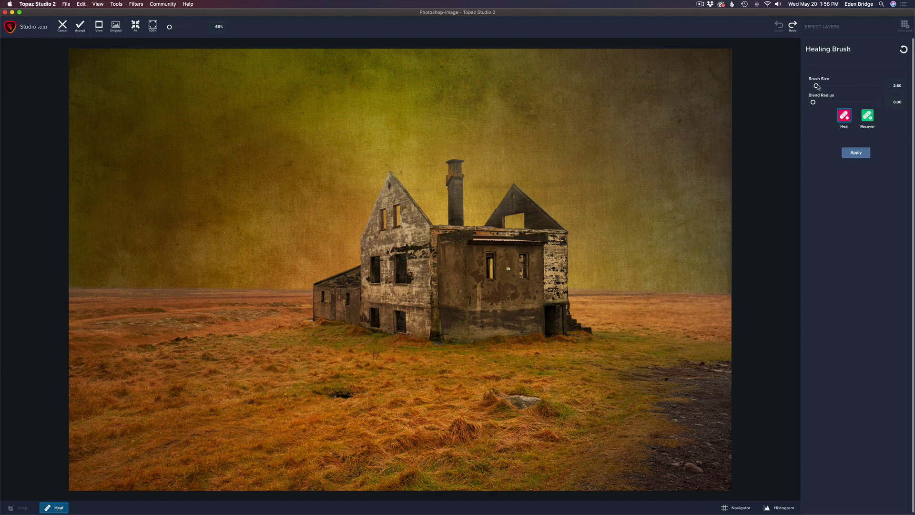
{"action": "left_click_drag", "start_coordinate": [817, 87], "coordinate": [815, 87]}
{"action": "left_click_drag", "start_coordinate": [508, 270], "coordinate": [517, 271]}
{"action": "left_click", "coordinate": [856, 151]}
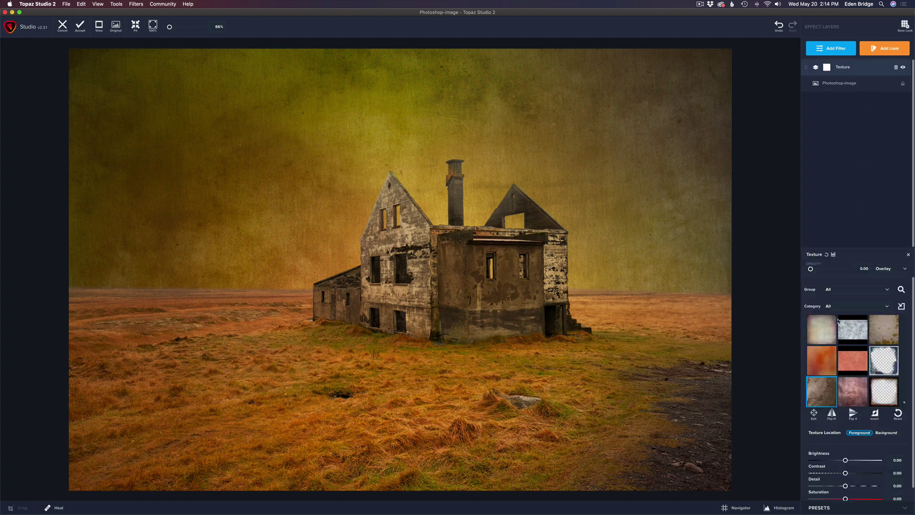
Use the brown grunge texture in Overlay mode at 0.36 opacity and set its Detail to -0.16
{"action": "left_click", "coordinate": [826, 391]}
{"action": "left_click_drag", "start_coordinate": [810, 270], "coordinate": [822, 270]}
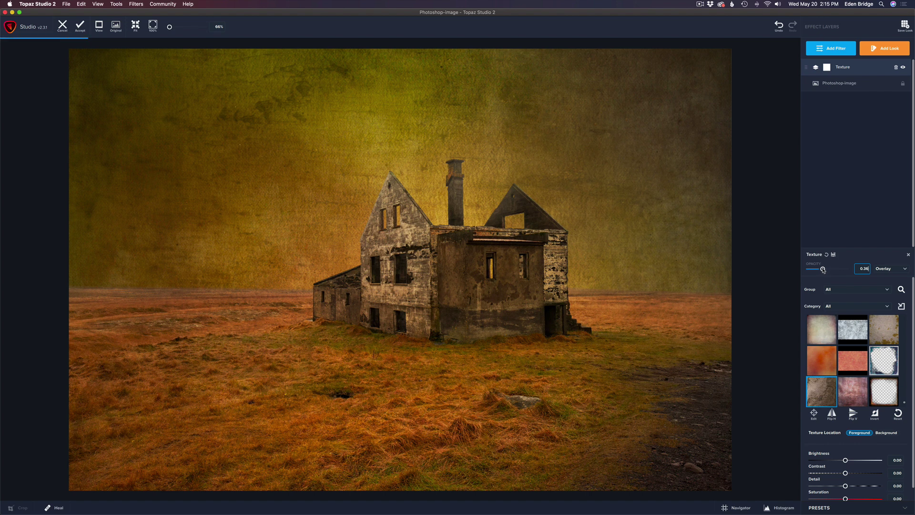
{"action": "scroll", "coordinate": [913, 298], "scroll_direction": "down", "scroll_amount": 2}
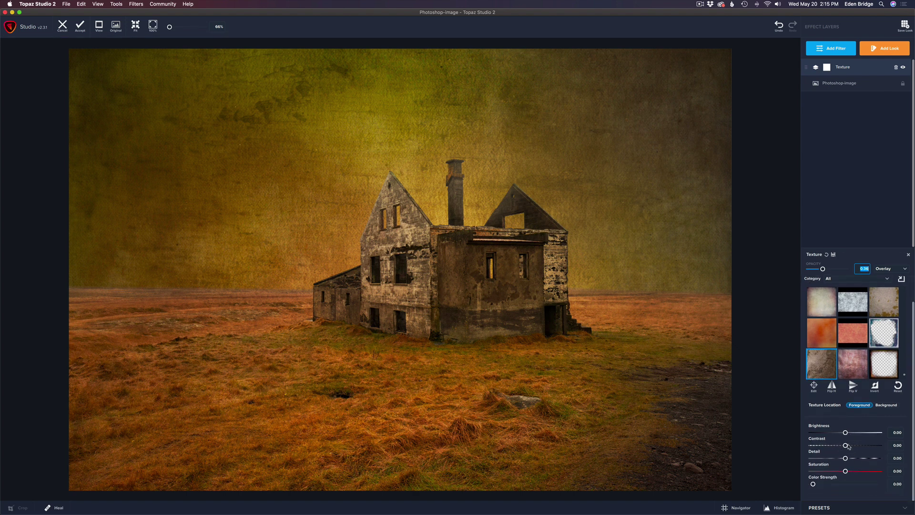
{"action": "mouse_move", "coordinate": [845, 446]}
{"action": "left_mouse_down"}
{"action": "mouse_move", "coordinate": [857, 446]}
{"action": "mouse_move", "coordinate": [841, 458]}
{"action": "left_mouse_up"}
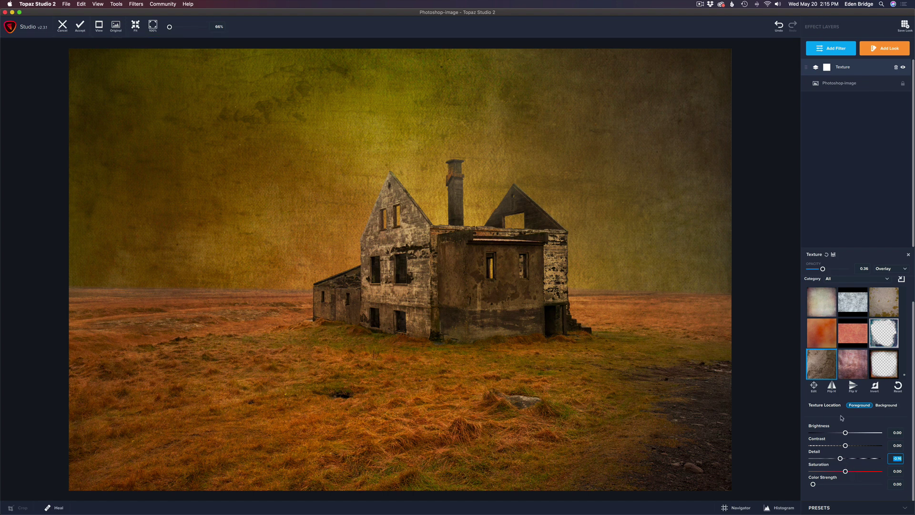
Try a strong saturation on the brown texture and settle it slightly below neutral
{"action": "left_click", "coordinate": [846, 470]}
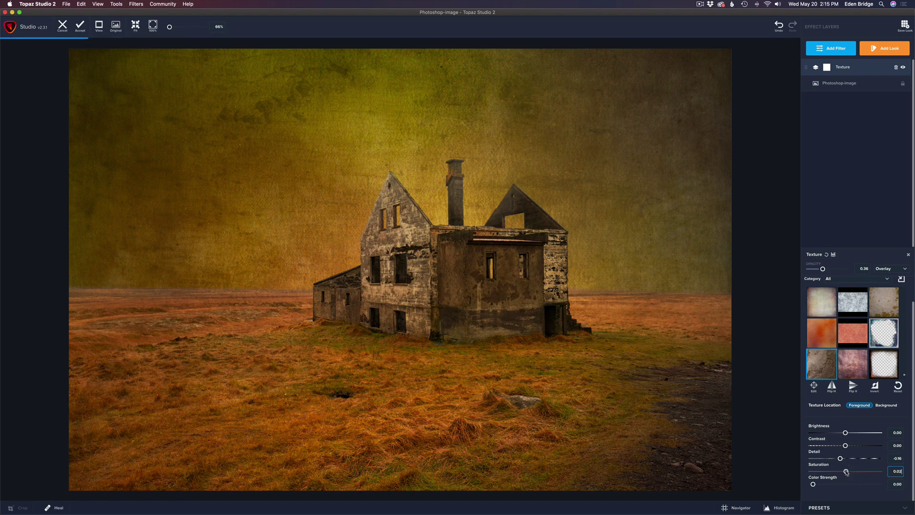
{"action": "left_click_drag", "start_coordinate": [845, 471], "coordinate": [878, 471]}
{"action": "left_click_drag", "start_coordinate": [878, 471], "coordinate": [837, 475]}
Brush over the house on the texture's mask at 0.53 transparency, using a smaller radius for the rear gable
{"action": "left_click", "coordinate": [828, 68]}
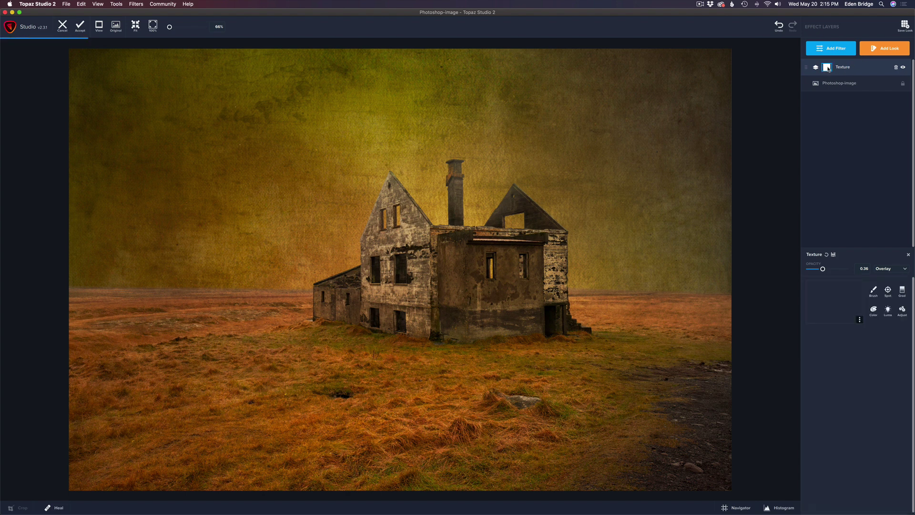
{"action": "left_click", "coordinate": [872, 292]}
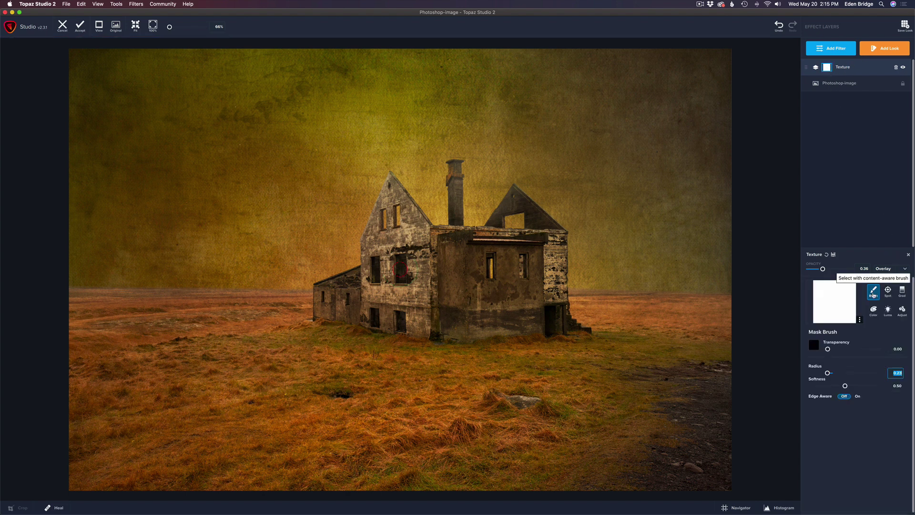
{"action": "left_click_drag", "start_coordinate": [828, 350], "coordinate": [854, 352]}
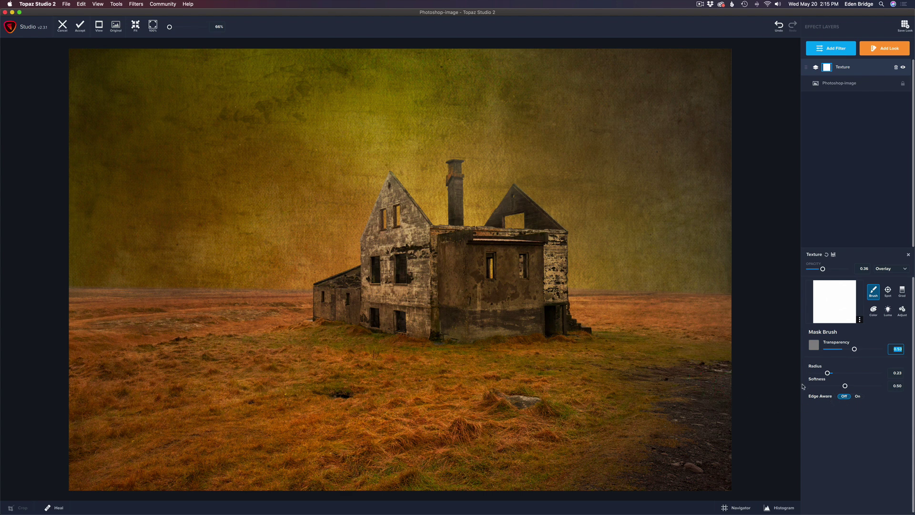
{"action": "mouse_move", "coordinate": [390, 216]}
{"action": "left_mouse_down"}
{"action": "mouse_move", "coordinate": [379, 271]}
{"action": "mouse_move", "coordinate": [386, 314]}
{"action": "mouse_move", "coordinate": [401, 319]}
{"action": "mouse_move", "coordinate": [415, 278]}
{"action": "mouse_move", "coordinate": [415, 215]}
{"action": "mouse_move", "coordinate": [341, 305]}
{"action": "mouse_move", "coordinate": [536, 323]}
{"action": "mouse_move", "coordinate": [451, 296]}
{"action": "mouse_move", "coordinate": [448, 249]}
{"action": "mouse_move", "coordinate": [545, 252]}
{"action": "mouse_move", "coordinate": [470, 281]}
{"action": "mouse_move", "coordinate": [532, 315]}
{"action": "mouse_move", "coordinate": [560, 290]}
{"action": "mouse_move", "coordinate": [531, 287]}
{"action": "mouse_move", "coordinate": [552, 316]}
{"action": "mouse_move", "coordinate": [528, 255]}
{"action": "mouse_move", "coordinate": [536, 228]}
{"action": "left_mouse_up"}
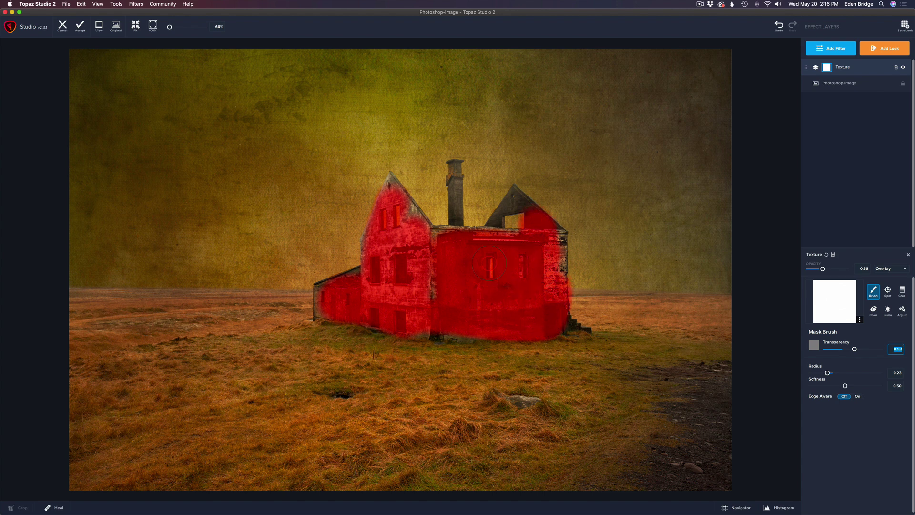
{"action": "left_click_drag", "start_coordinate": [489, 262], "coordinate": [487, 223]}
{"action": "left_click_drag", "start_coordinate": [486, 255], "coordinate": [491, 285]}
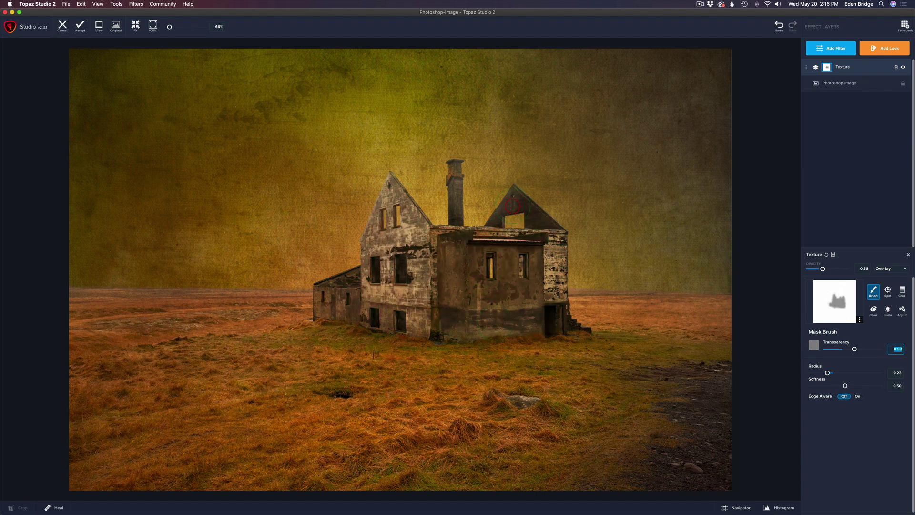
{"action": "left_click_drag", "start_coordinate": [828, 373], "coordinate": [789, 361]}
{"action": "mouse_move", "coordinate": [521, 203]}
{"action": "left_mouse_down"}
{"action": "mouse_move", "coordinate": [527, 212]}
{"action": "mouse_move", "coordinate": [514, 214]}
{"action": "left_mouse_up"}
Compare the textured image with the original
{"action": "left_click", "coordinate": [758, 176]}
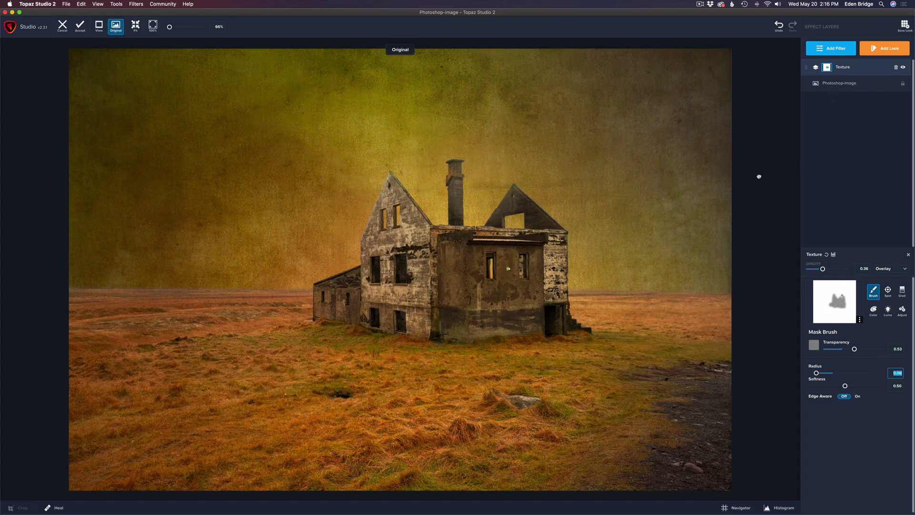
{"action": "left_click", "coordinate": [759, 176]}
{"action": "left_click", "coordinate": [758, 176]}
{"action": "left_click", "coordinate": [759, 176]}
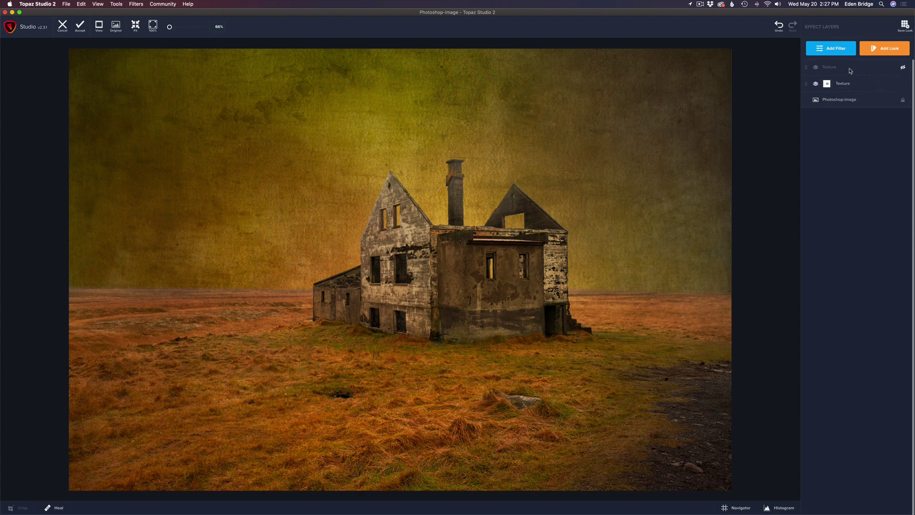
Show the upper Multiply texture layer, reset its Detail to 0 and raise it again moderately
{"action": "left_click", "coordinate": [903, 68]}
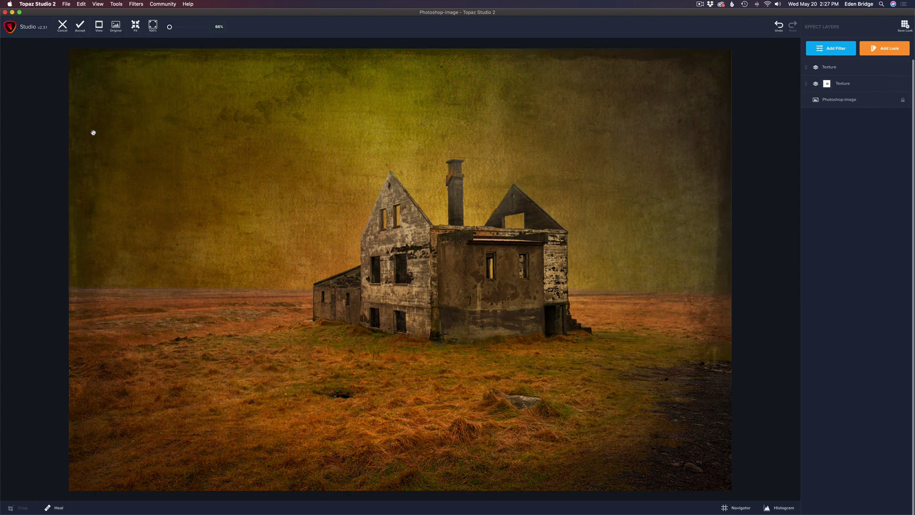
{"action": "left_click", "coordinate": [851, 68]}
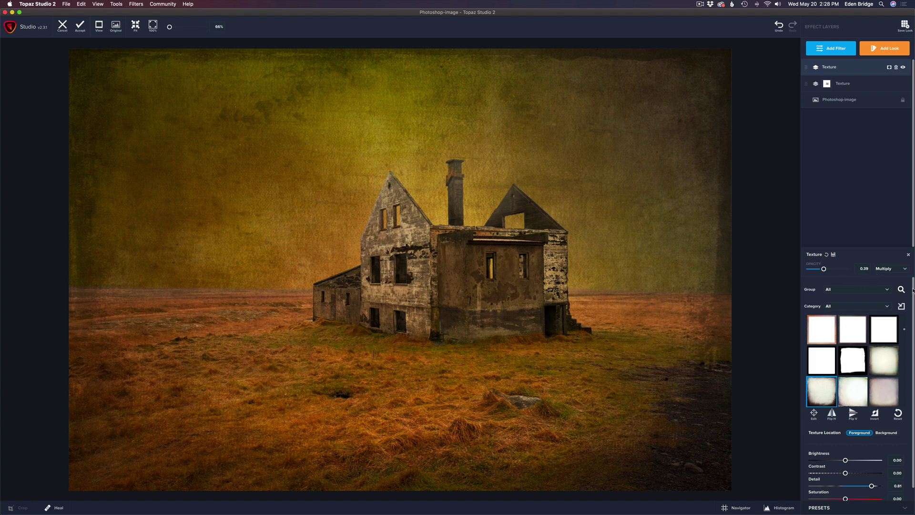
{"action": "scroll", "coordinate": [912, 291], "scroll_direction": "down", "scroll_amount": 2}
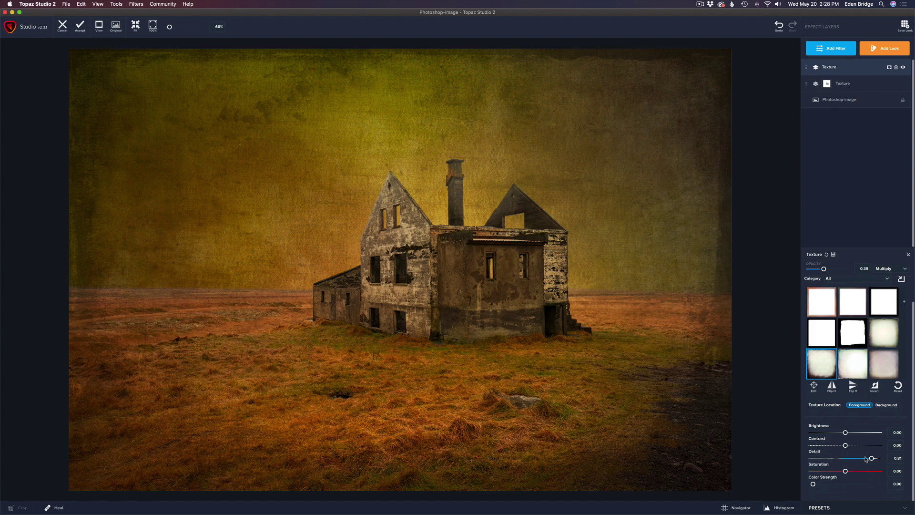
{"action": "double_click", "coordinate": [814, 454]}
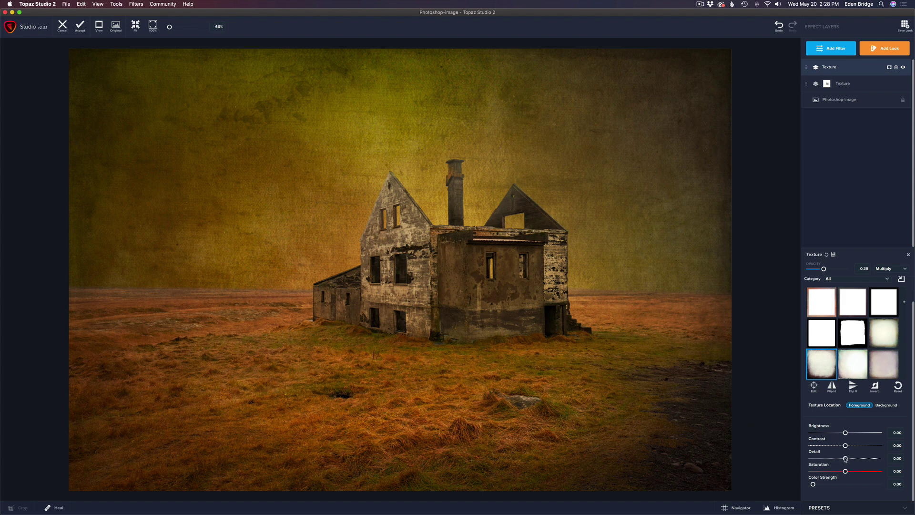
{"action": "left_click_drag", "start_coordinate": [845, 458], "coordinate": [861, 458]}
{"action": "left_click_drag", "start_coordinate": [862, 459], "coordinate": [866, 458]}
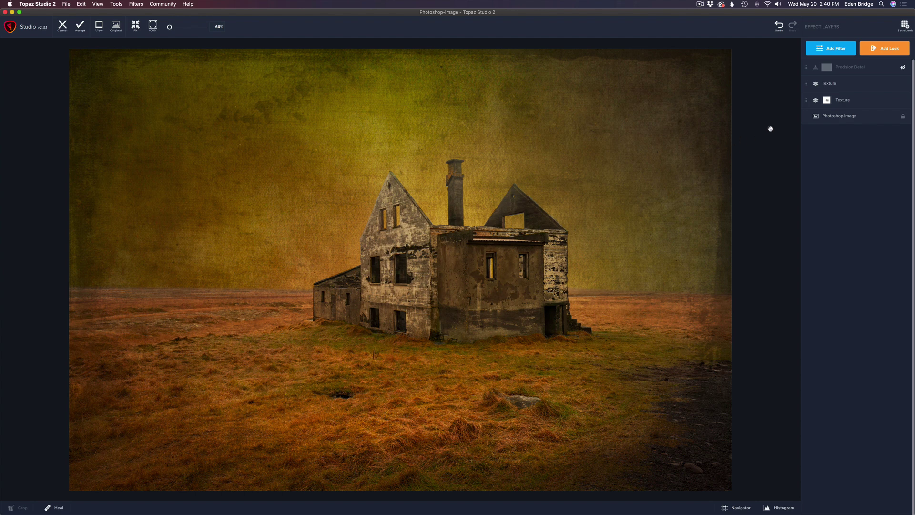
Show the Precision Detail layer and invert its mask to black
{"action": "left_click", "coordinate": [903, 68]}
{"action": "left_click", "coordinate": [852, 67]}
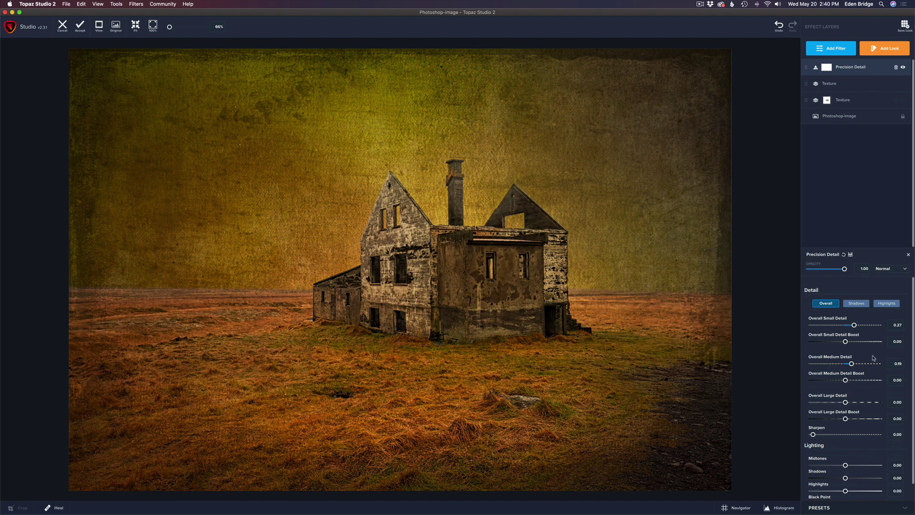
{"action": "left_click", "coordinate": [826, 67]}
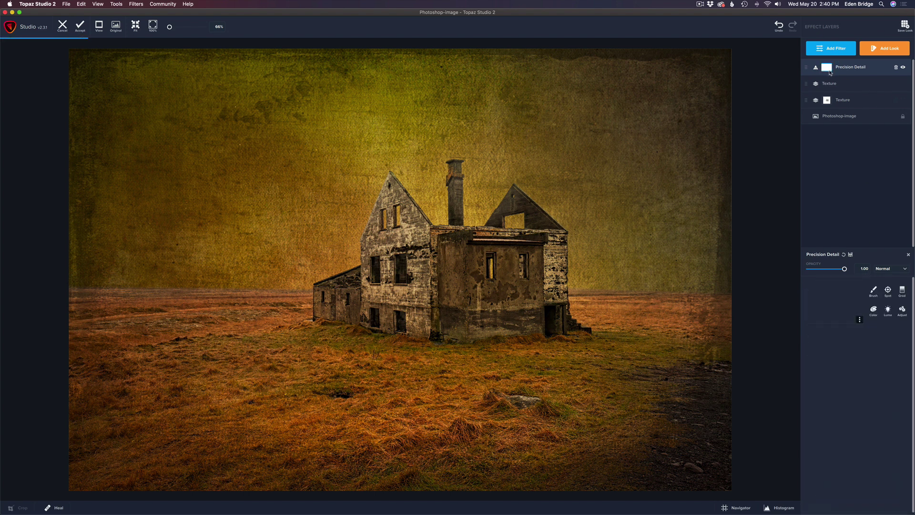
{"action": "left_click", "coordinate": [859, 319]}
{"action": "left_click", "coordinate": [854, 357]}
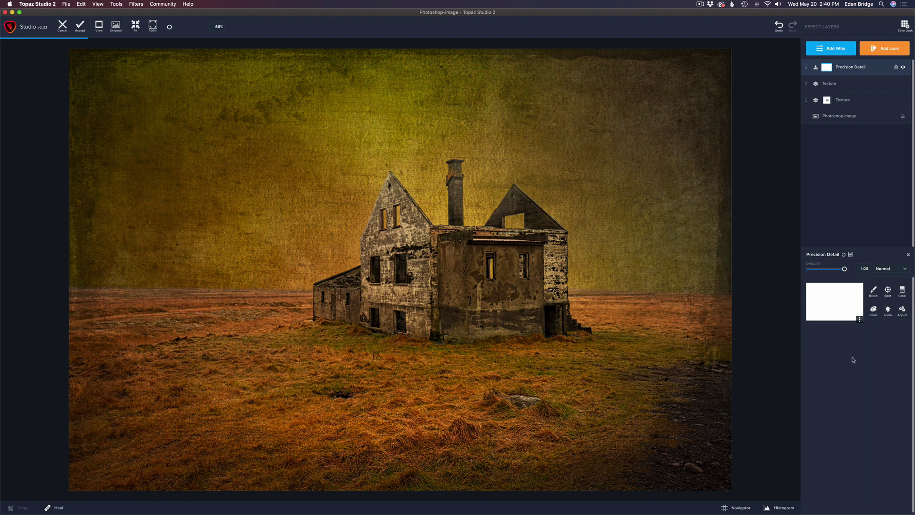
Paint Precision Detail onto the front gable wall and the lean-to with an edge-aware mask brush at 1.00 transparency
{"action": "left_click", "coordinate": [873, 291]}
{"action": "left_click_drag", "start_coordinate": [829, 349], "coordinate": [886, 350]}
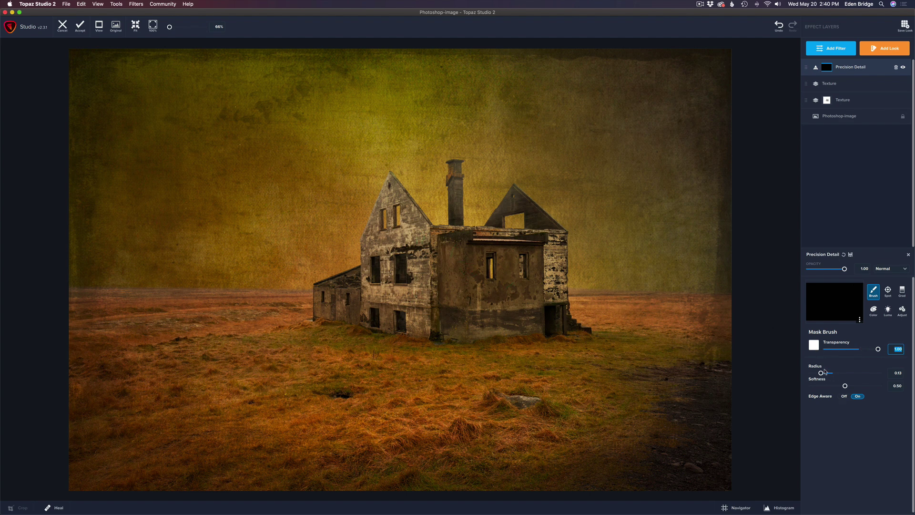
{"action": "left_click_drag", "start_coordinate": [821, 373], "coordinate": [821, 373]}
{"action": "mouse_move", "coordinate": [392, 191]}
{"action": "left_mouse_down"}
{"action": "mouse_move", "coordinate": [369, 267]}
{"action": "mouse_move", "coordinate": [322, 292]}
{"action": "mouse_move", "coordinate": [324, 313]}
{"action": "mouse_move", "coordinate": [353, 315]}
{"action": "mouse_move", "coordinate": [350, 289]}
{"action": "mouse_move", "coordinate": [344, 299]}
{"action": "mouse_move", "coordinate": [375, 314]}
{"action": "mouse_move", "coordinate": [418, 321]}
{"action": "mouse_move", "coordinate": [422, 251]}
{"action": "mouse_move", "coordinate": [413, 216]}
{"action": "mouse_move", "coordinate": [391, 224]}
{"action": "mouse_move", "coordinate": [378, 280]}
{"action": "mouse_move", "coordinate": [362, 267]}
{"action": "mouse_move", "coordinate": [398, 268]}
{"action": "mouse_move", "coordinate": [403, 255]}
{"action": "mouse_move", "coordinate": [387, 303]}
{"action": "left_mouse_up"}
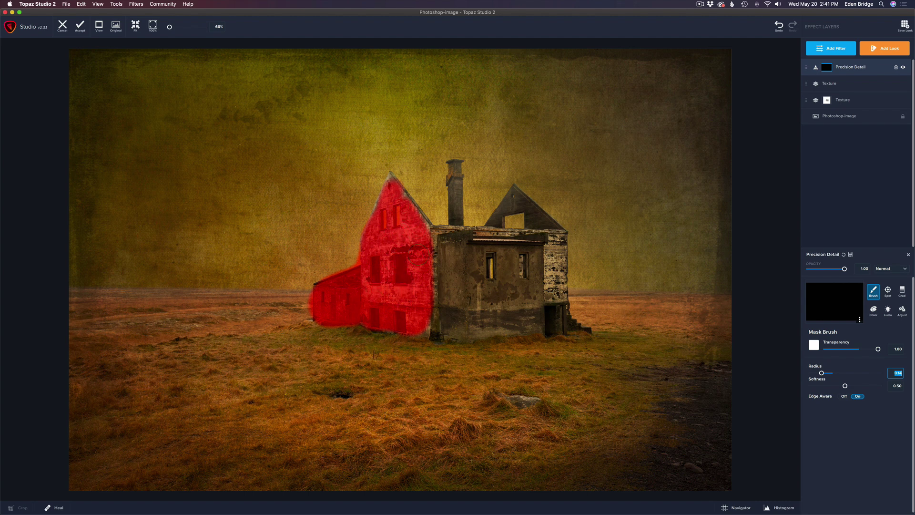
{"action": "left_click_drag", "start_coordinate": [428, 246], "coordinate": [429, 219]}
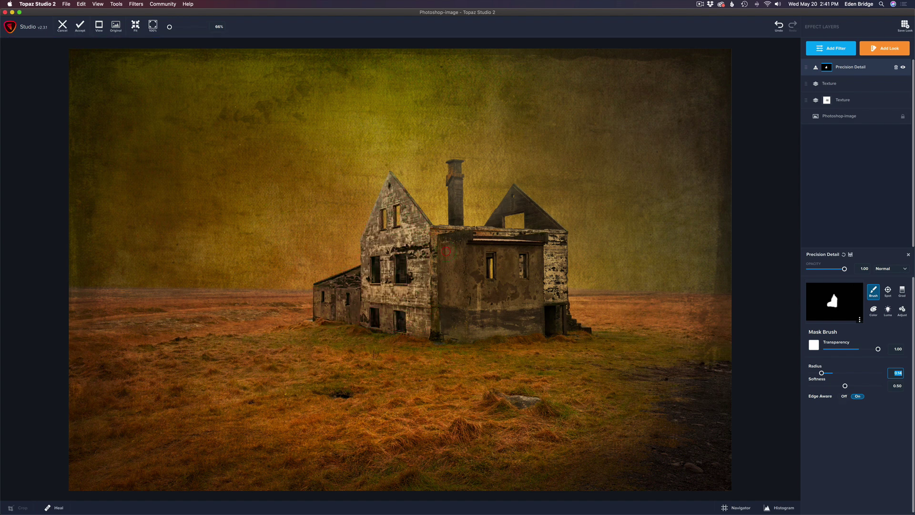
Paint the Precision Detail mask white over the chimney and the main block of the house, including its steps
{"action": "left_click_drag", "start_coordinate": [455, 166], "coordinate": [455, 223]}
{"action": "mouse_move", "coordinate": [434, 232]}
{"action": "left_mouse_down"}
{"action": "mouse_move", "coordinate": [562, 238]}
{"action": "mouse_move", "coordinate": [562, 316]}
{"action": "mouse_move", "coordinate": [579, 332]}
{"action": "mouse_move", "coordinate": [450, 332]}
{"action": "mouse_move", "coordinate": [436, 276]}
{"action": "mouse_move", "coordinate": [451, 248]}
{"action": "mouse_move", "coordinate": [529, 250]}
{"action": "mouse_move", "coordinate": [548, 259]}
{"action": "mouse_move", "coordinate": [453, 273]}
{"action": "mouse_move", "coordinate": [548, 276]}
{"action": "mouse_move", "coordinate": [449, 280]}
{"action": "mouse_move", "coordinate": [548, 290]}
{"action": "mouse_move", "coordinate": [467, 304]}
{"action": "mouse_move", "coordinate": [553, 316]}
{"action": "mouse_move", "coordinate": [443, 319]}
{"action": "left_mouse_up"}
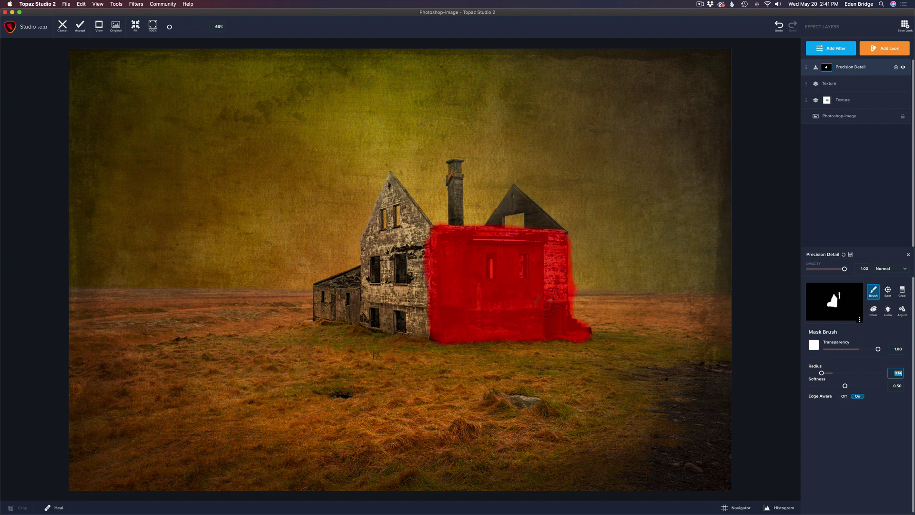
{"action": "left_click_drag", "start_coordinate": [548, 289], "coordinate": [544, 291]}
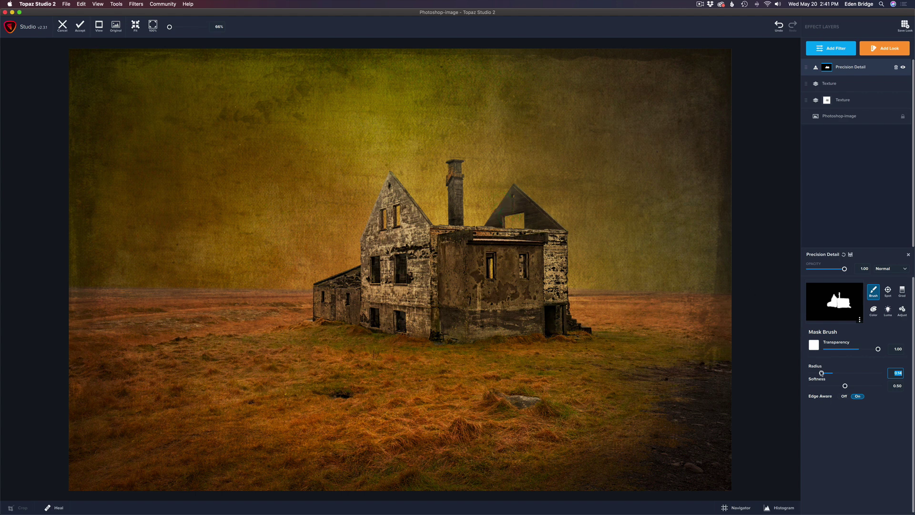
Paint the rear gable into the Precision Detail mask with a smaller brush radius and hide the layer to compare
{"action": "left_click_drag", "start_coordinate": [821, 373], "coordinate": [815, 373]}
{"action": "mouse_move", "coordinate": [487, 223]}
{"action": "left_mouse_down"}
{"action": "mouse_move", "coordinate": [510, 192]}
{"action": "mouse_move", "coordinate": [505, 209]}
{"action": "mouse_move", "coordinate": [524, 207]}
{"action": "mouse_move", "coordinate": [519, 198]}
{"action": "mouse_move", "coordinate": [513, 202]}
{"action": "mouse_move", "coordinate": [559, 227]}
{"action": "mouse_move", "coordinate": [536, 215]}
{"action": "left_mouse_up"}
{"action": "left_click", "coordinate": [903, 67]}
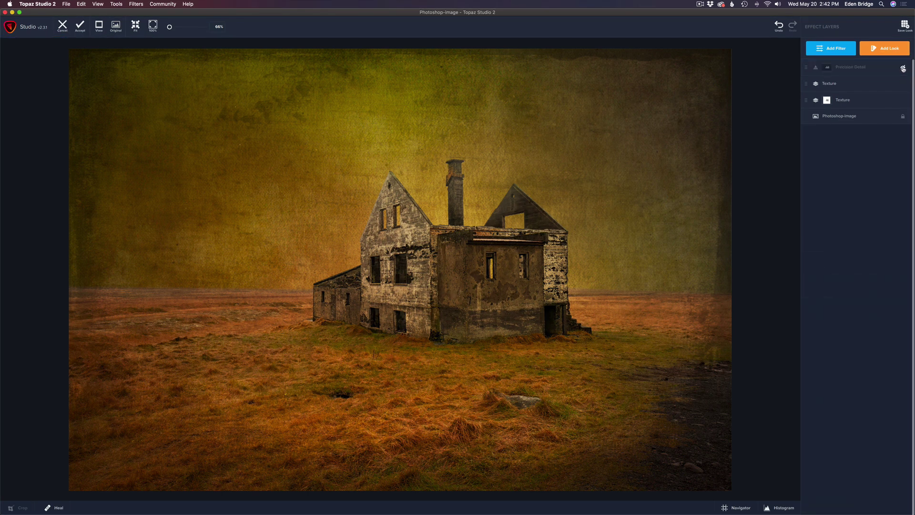
Show the Precision Detail layer again and accept the Topaz Studio edits to return to Photoshop
{"action": "left_click", "coordinate": [903, 68]}
{"action": "left_click", "coordinate": [80, 26]}
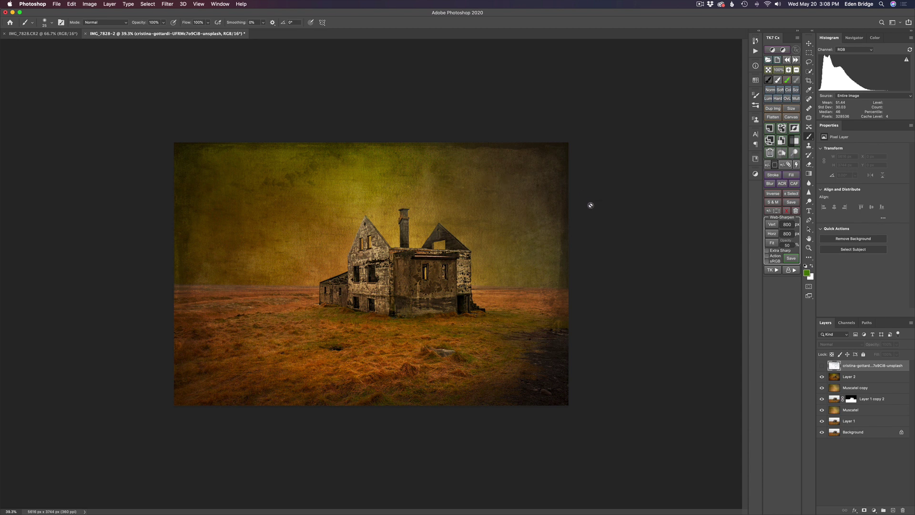
Show the topmost layer with the flying birds and set its blend mode to Darken
{"action": "left_click", "coordinate": [821, 366]}
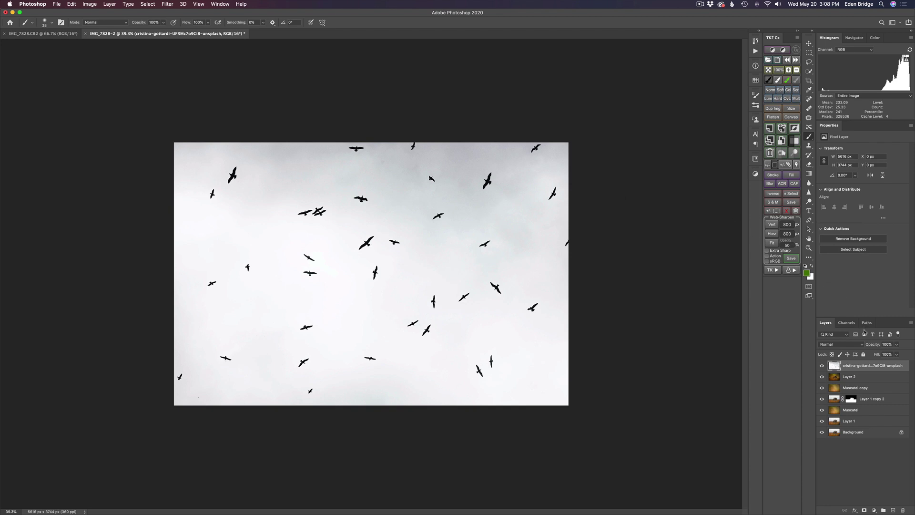
{"action": "left_click", "coordinate": [862, 345]}
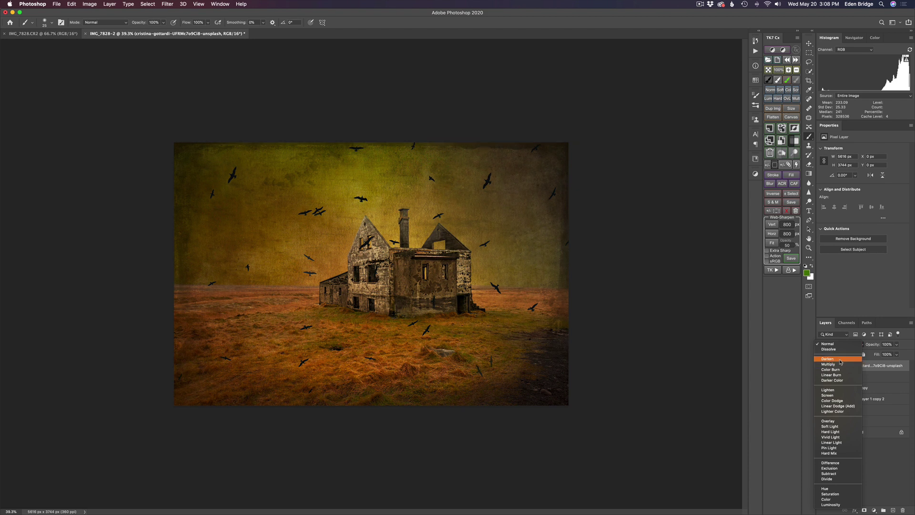
{"action": "left_click", "coordinate": [840, 361]}
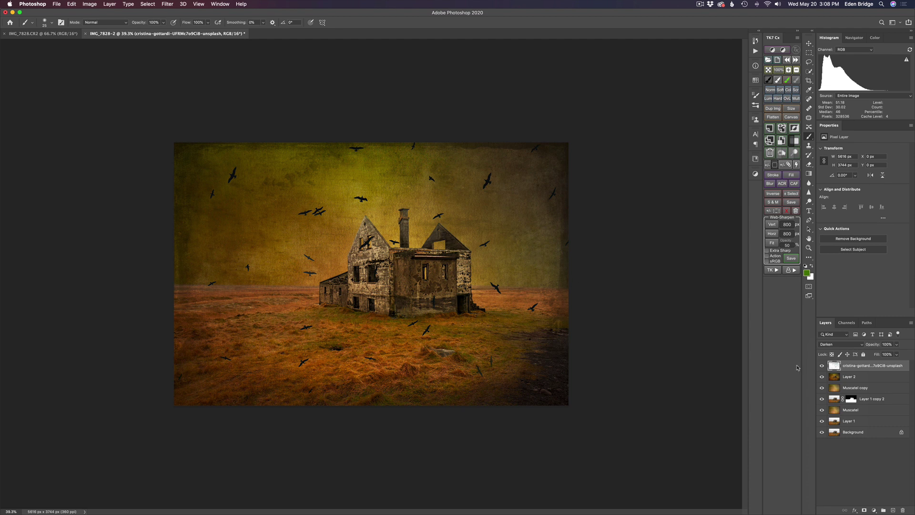
Move the bird layer up and to the left, to about X -199 px and Y -216 px
{"action": "key", "text": "v"}
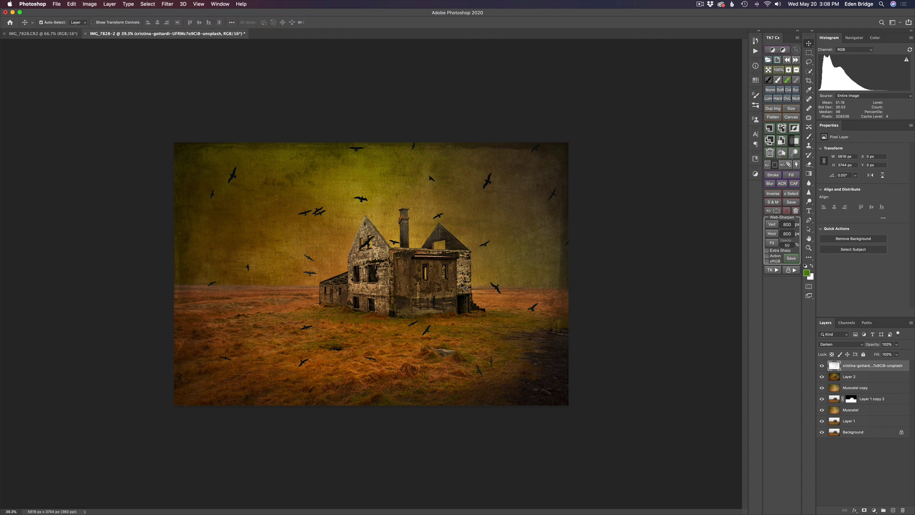
{"action": "left_click_drag", "start_coordinate": [422, 285], "coordinate": [419, 245]}
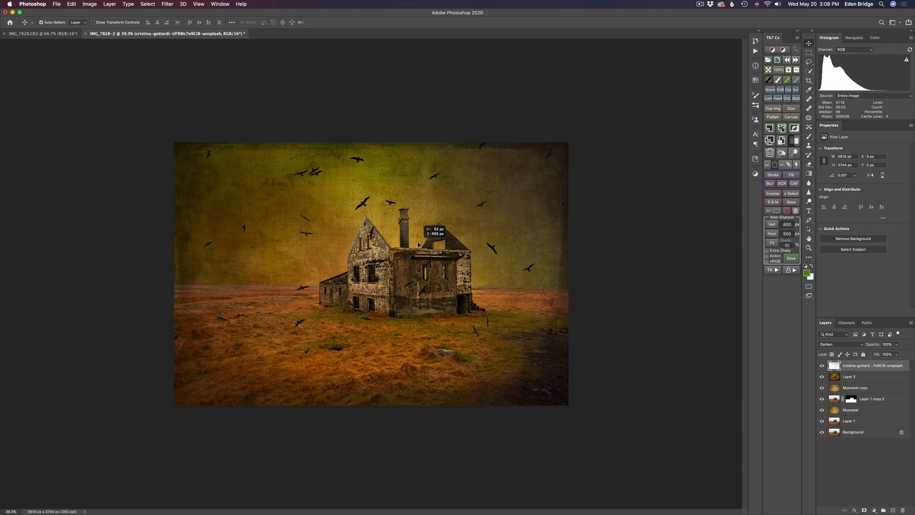
{"action": "left_click_drag", "start_coordinate": [419, 245], "coordinate": [408, 269]}
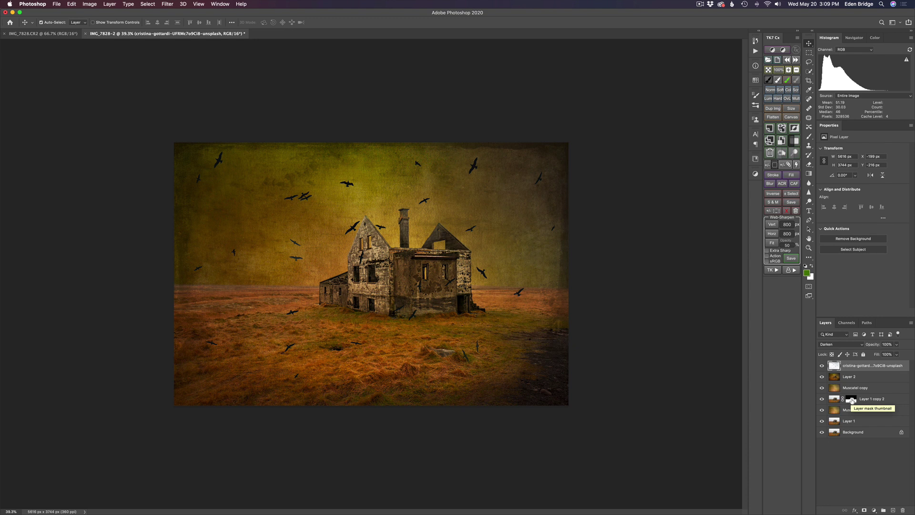
Copy the layer mask of Layer 1 copy 2 onto the bird layer and invert it so the birds show in the sky
{"action": "left_click_drag", "start_coordinate": [852, 400], "coordinate": [853, 368]}
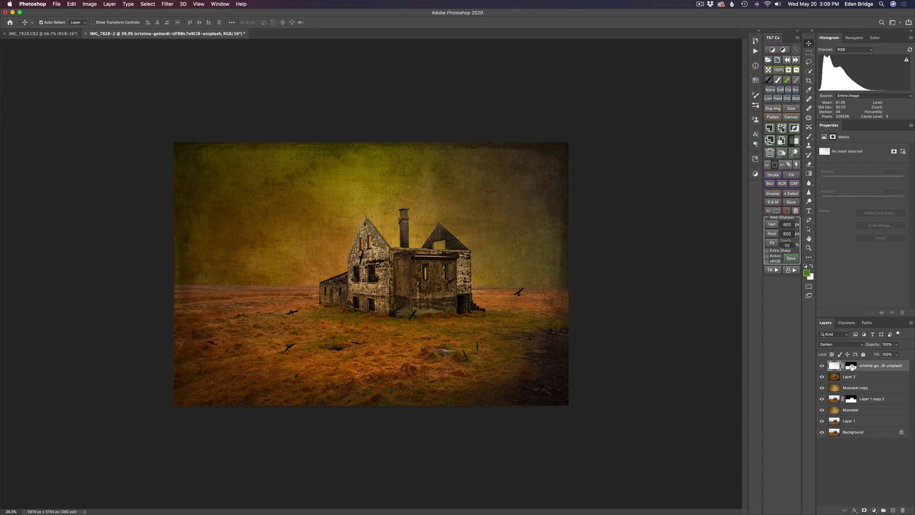
{"action": "left_click", "coordinate": [851, 366]}
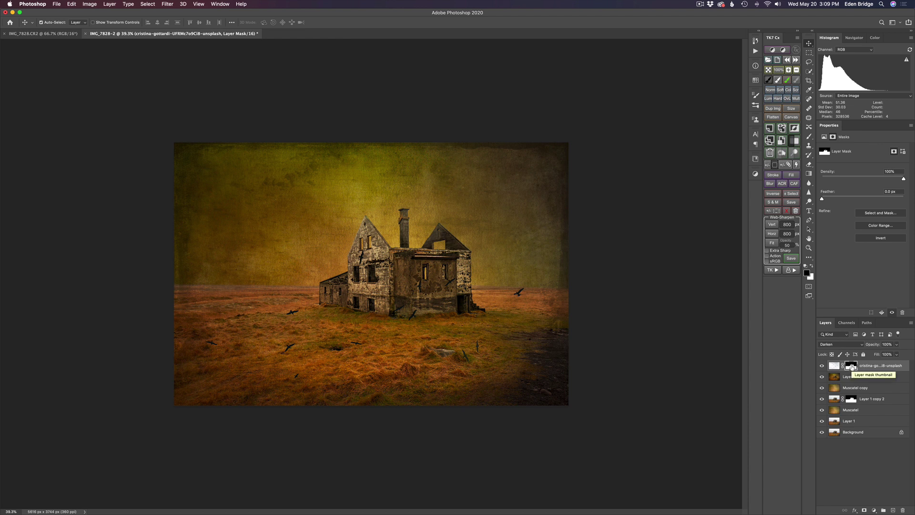
{"action": "key", "text": "ctrl+i"}
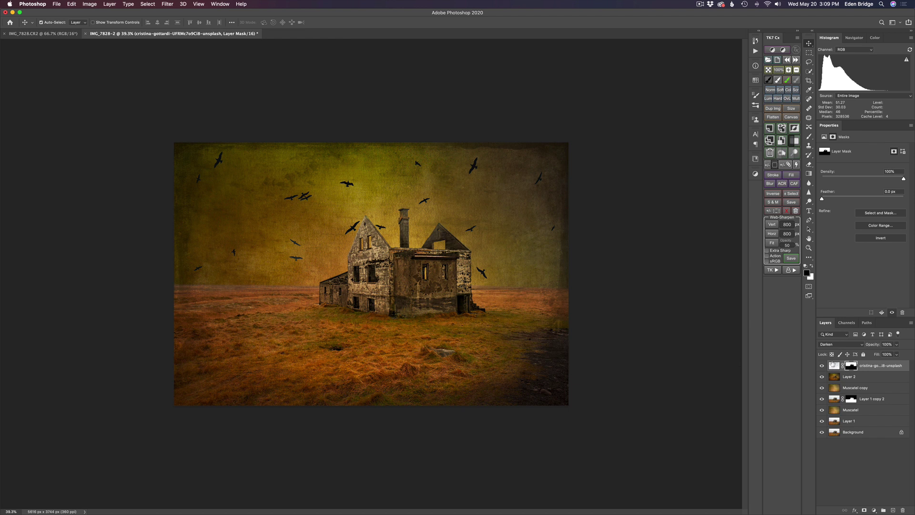
Paint black on the bird layer's mask over unwanted birds, including those beside the front gable and right of the house
{"action": "left_click_drag", "start_coordinate": [851, 365], "coordinate": [850, 372]}
{"action": "key", "text": "b"}
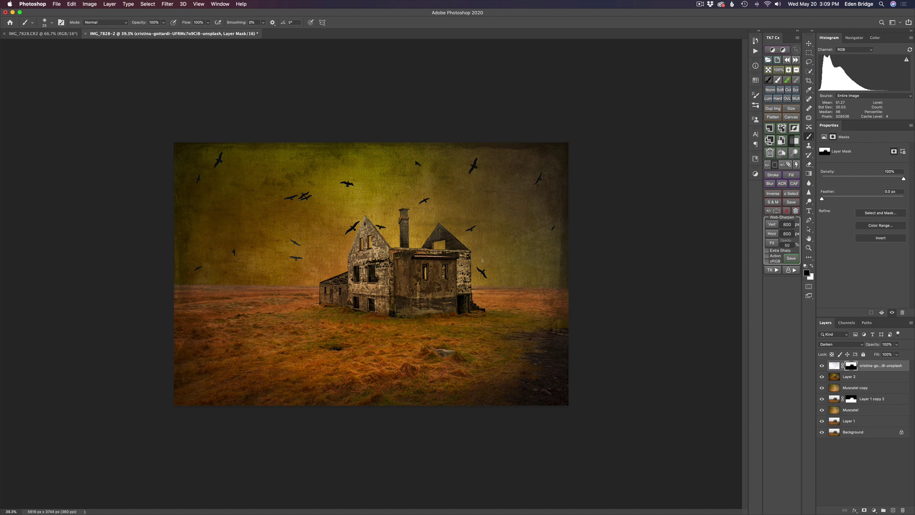
{"action": "mouse_move", "coordinate": [482, 261]}
{"action": "left_mouse_down"}
{"action": "mouse_move", "coordinate": [500, 261]}
{"action": "mouse_move", "coordinate": [481, 273]}
{"action": "left_mouse_up"}
{"action": "left_click", "coordinate": [198, 178]}
{"action": "left_click", "coordinate": [419, 160]}
{"action": "left_click", "coordinate": [351, 229]}
Compare the image with and without the bird layer and set the layer's opacity to 84%
{"action": "left_click", "coordinate": [822, 366]}
{"action": "left_click", "coordinate": [822, 366]}
{"action": "left_click_drag", "start_coordinate": [875, 346], "coordinate": [866, 346]}
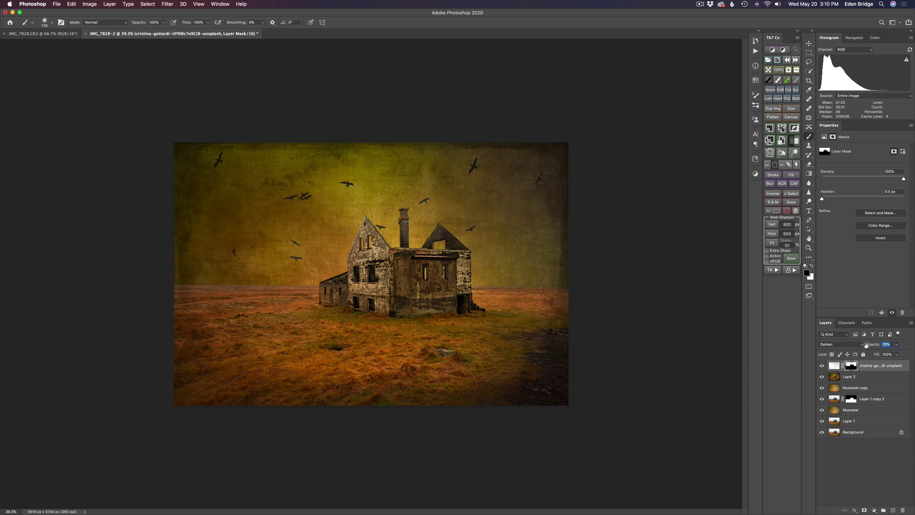
{"action": "left_click_drag", "start_coordinate": [866, 345], "coordinate": [870, 346]}
{"action": "key", "text": "Return"}
Compare the original Background layer alone with the finished composite, ending with all layers visible
{"action": "scroll", "coordinate": [300, 232], "scroll_direction": "up", "scroll_amount": 3}
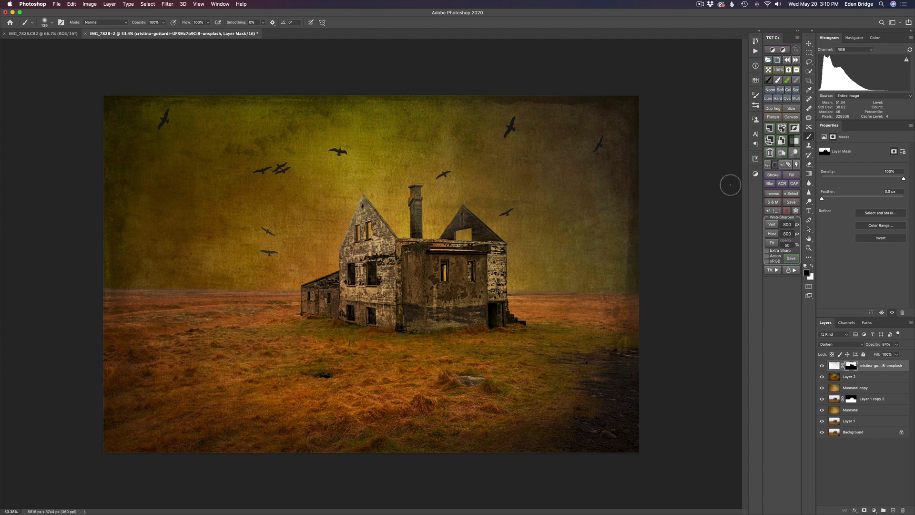
{"action": "left_click", "coordinate": [822, 432], "text": "alt"}
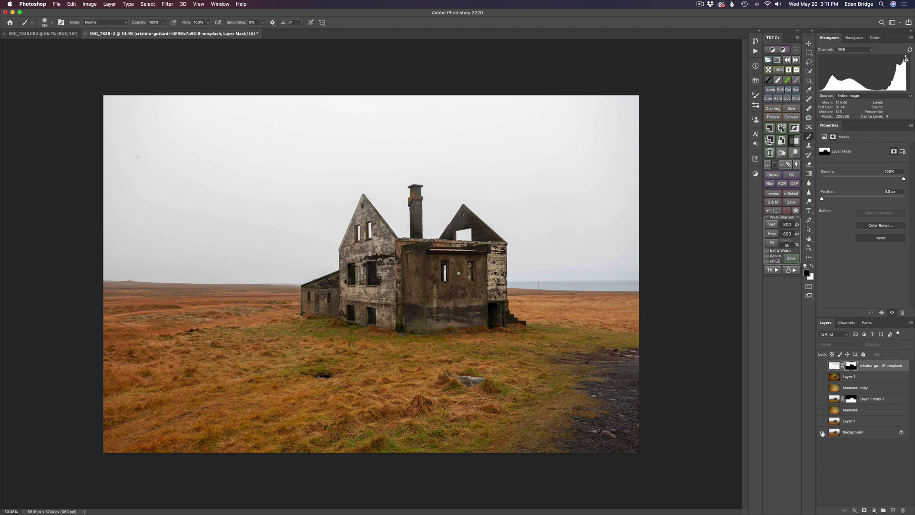
{"action": "left_click", "coordinate": [822, 432], "text": "alt"}
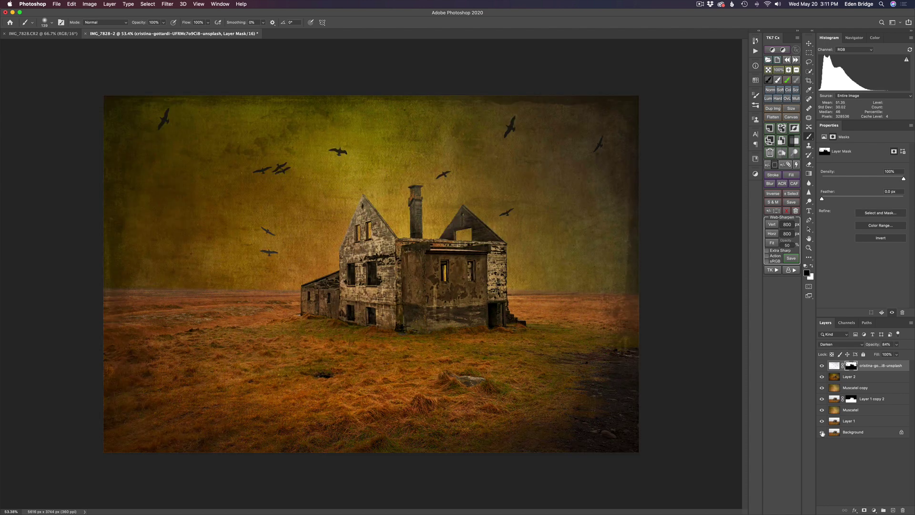